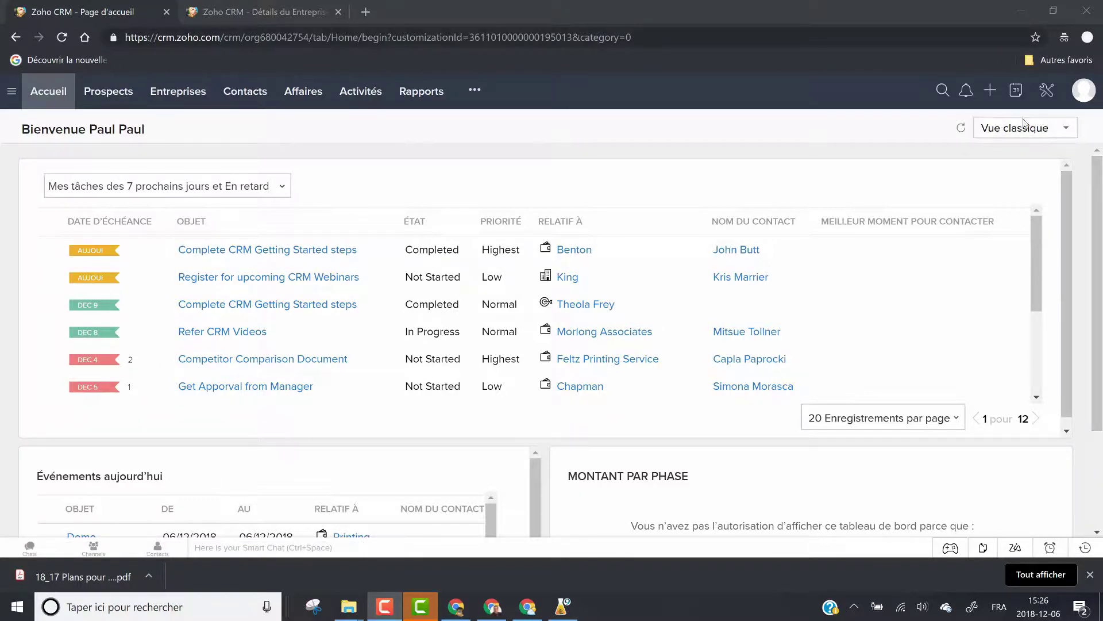
- Preview the personal home page view, and return the home page to Vue classique
click(1068, 133)
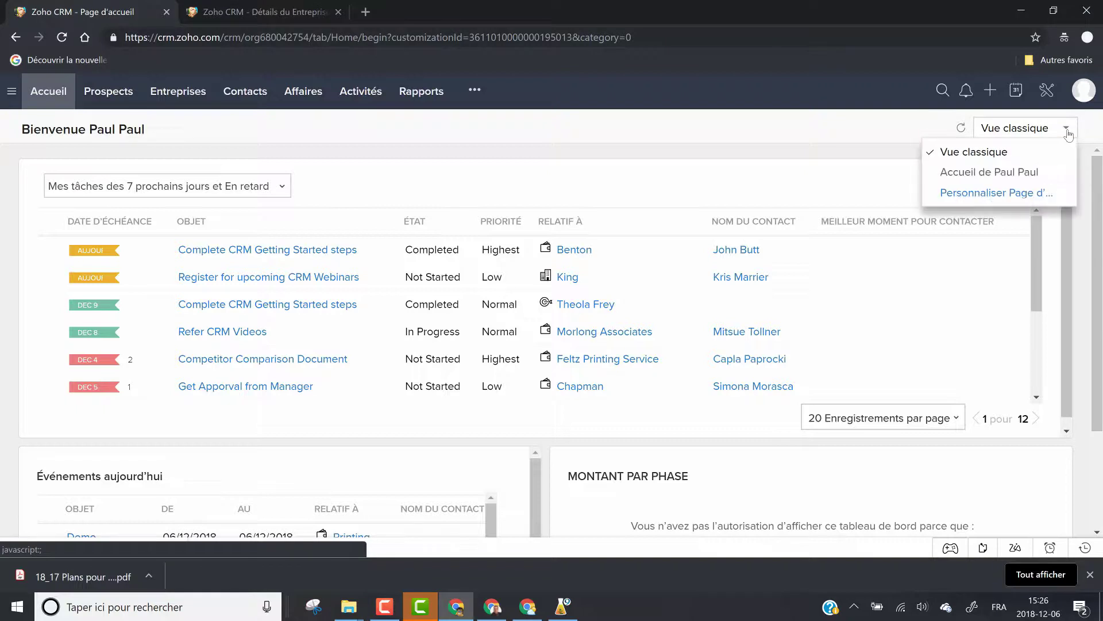
click(1021, 172)
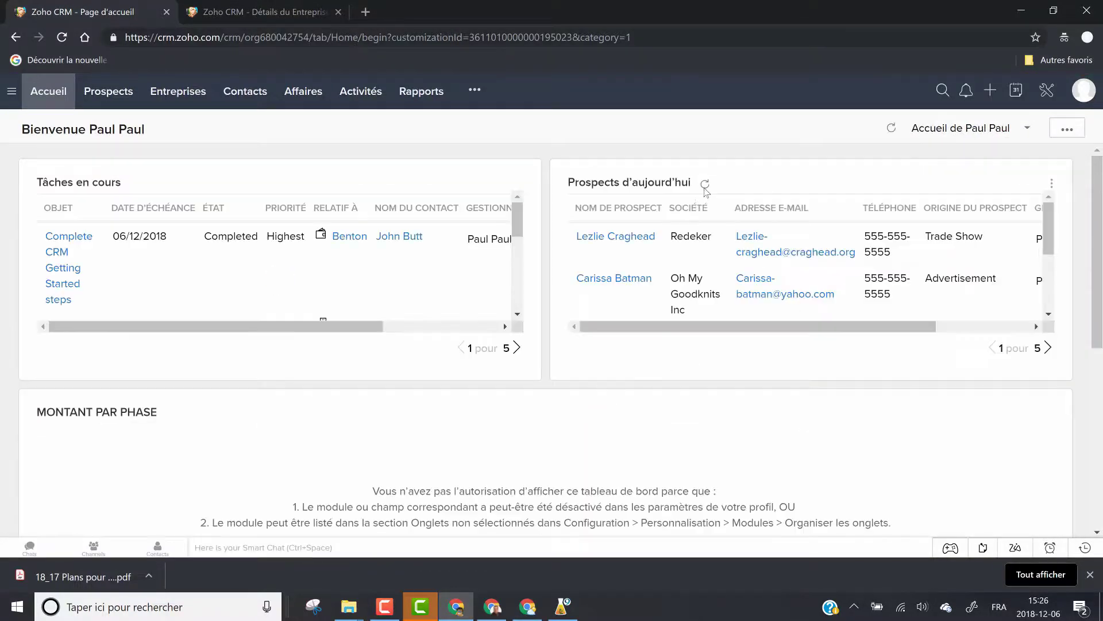
click(1033, 133)
click(974, 153)
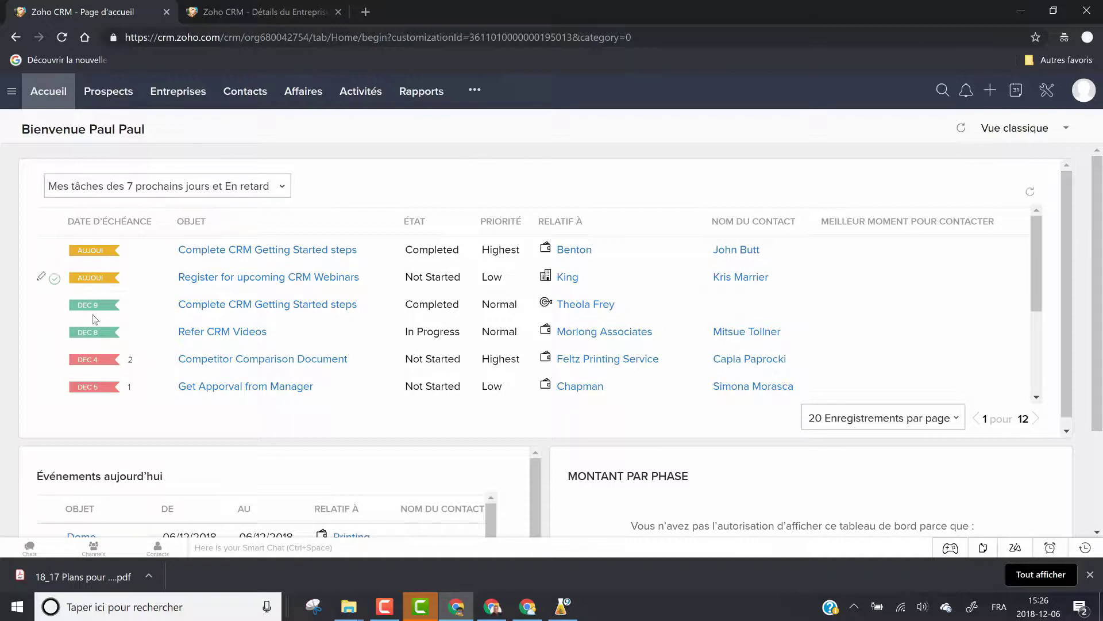
- Reschedule the overdue "Competitor Comparison Document" task to 6 December 2018 directly in the home page task list
click(98, 253)
click(99, 362)
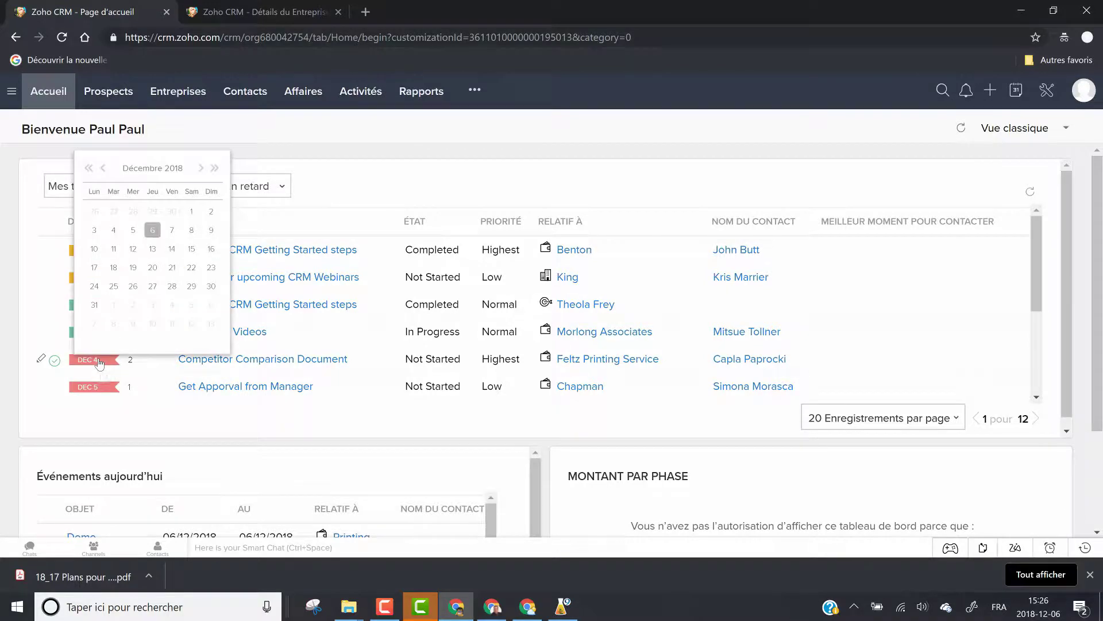
click(156, 232)
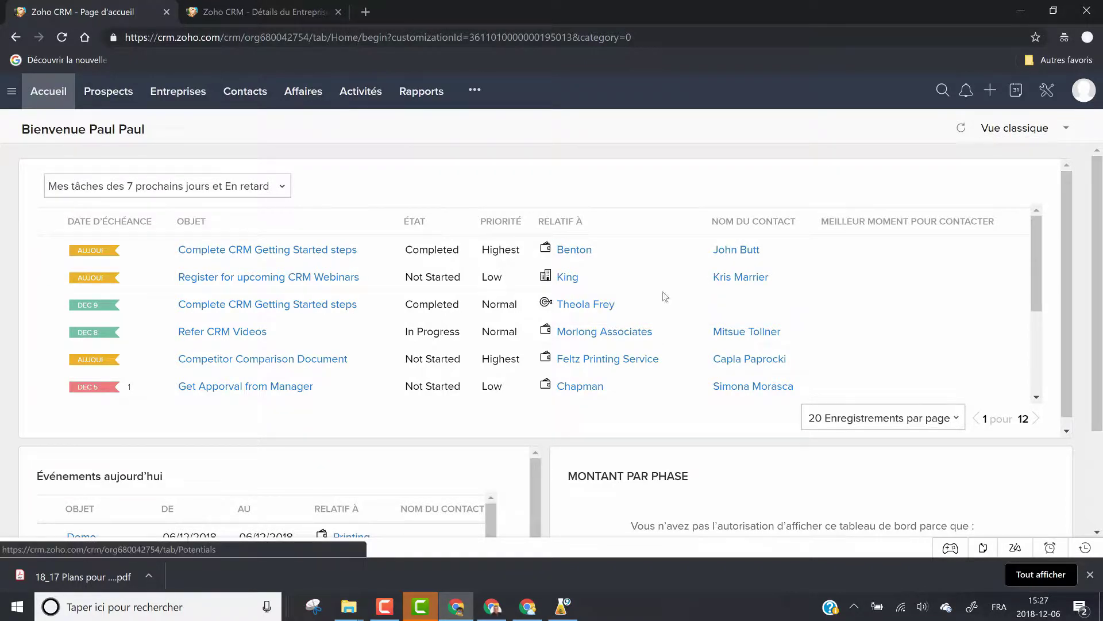
- Open the King company record linked to the "Register for upcoming CRM Webinars" task
mouse_move(545, 304)
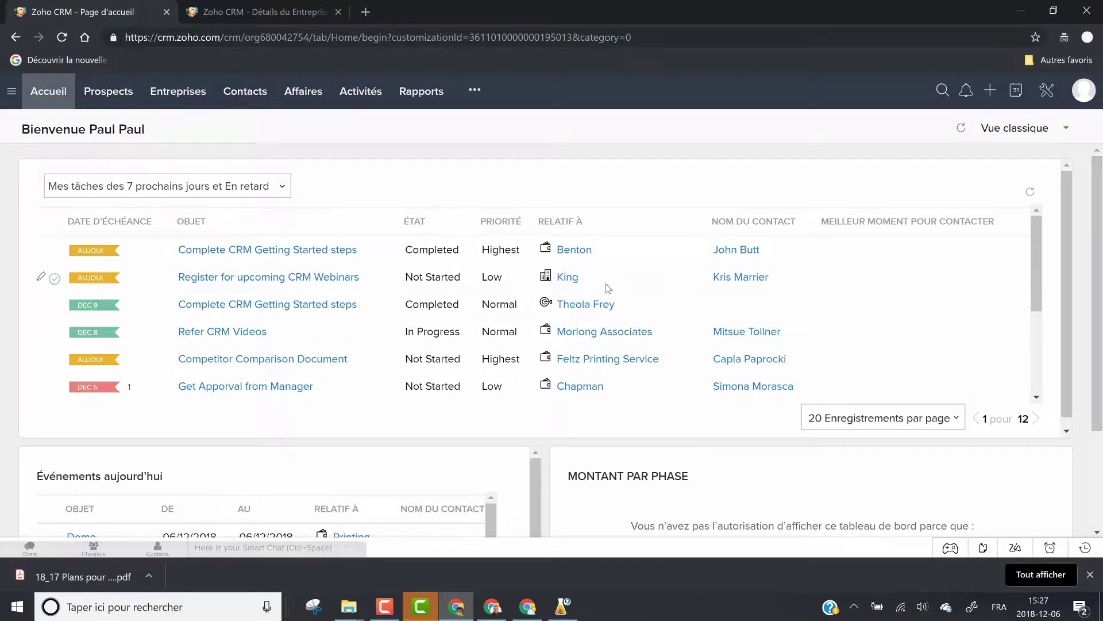
mouse_move(573, 283)
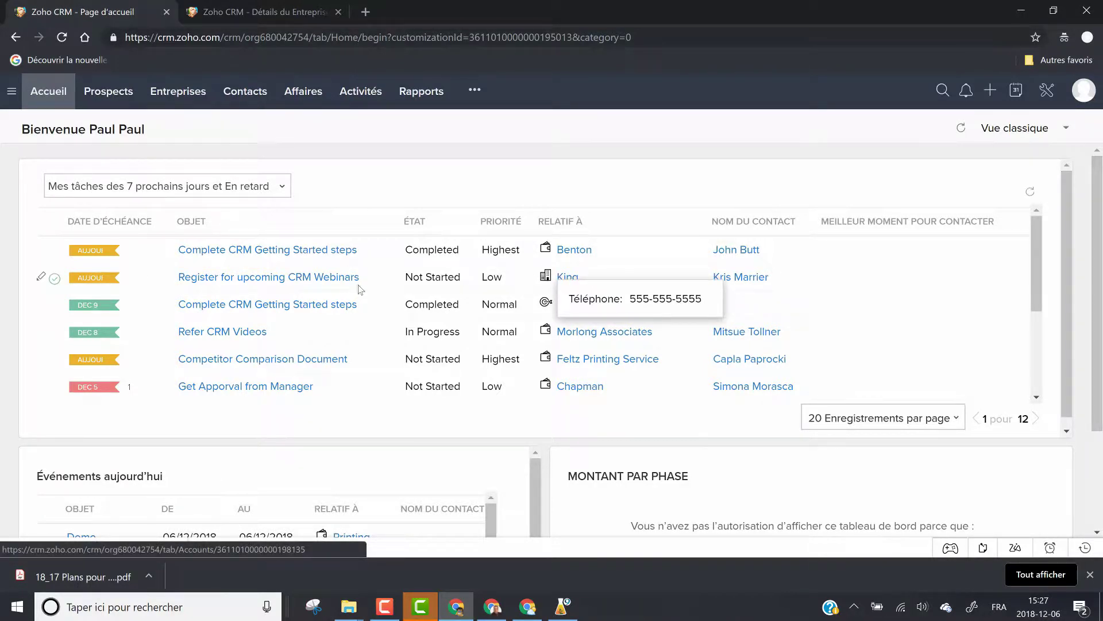
click(568, 278)
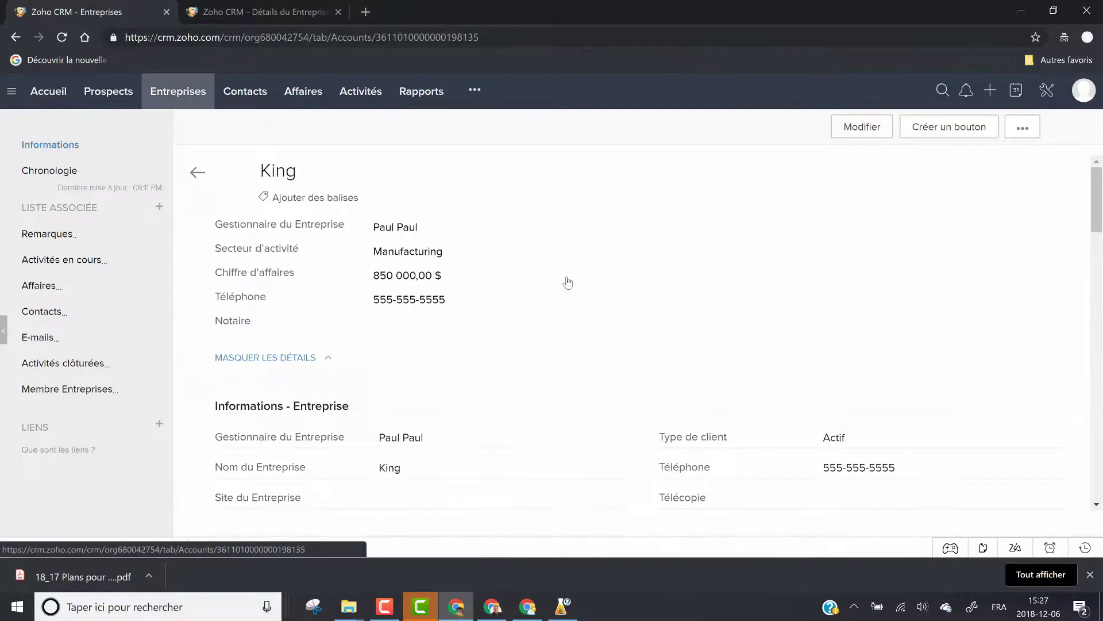
- Add and save the note "client intéressé par le produit B" in the King record's remarks
scroll(561, 362, down, 10)
scroll(563, 364, down, 8)
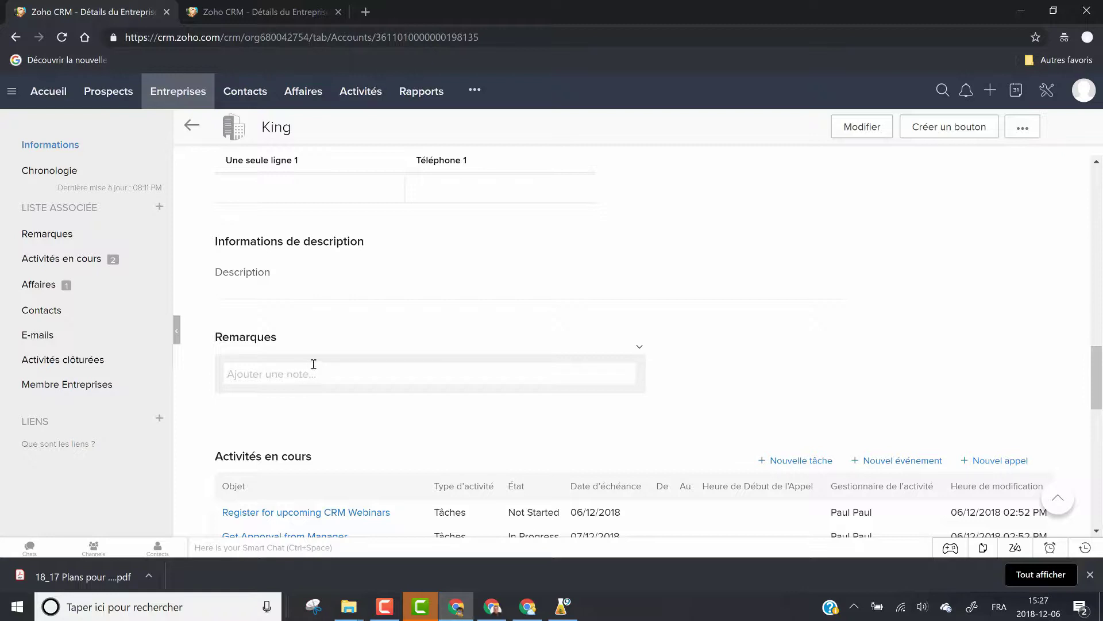
scroll(423, 325, down, 2)
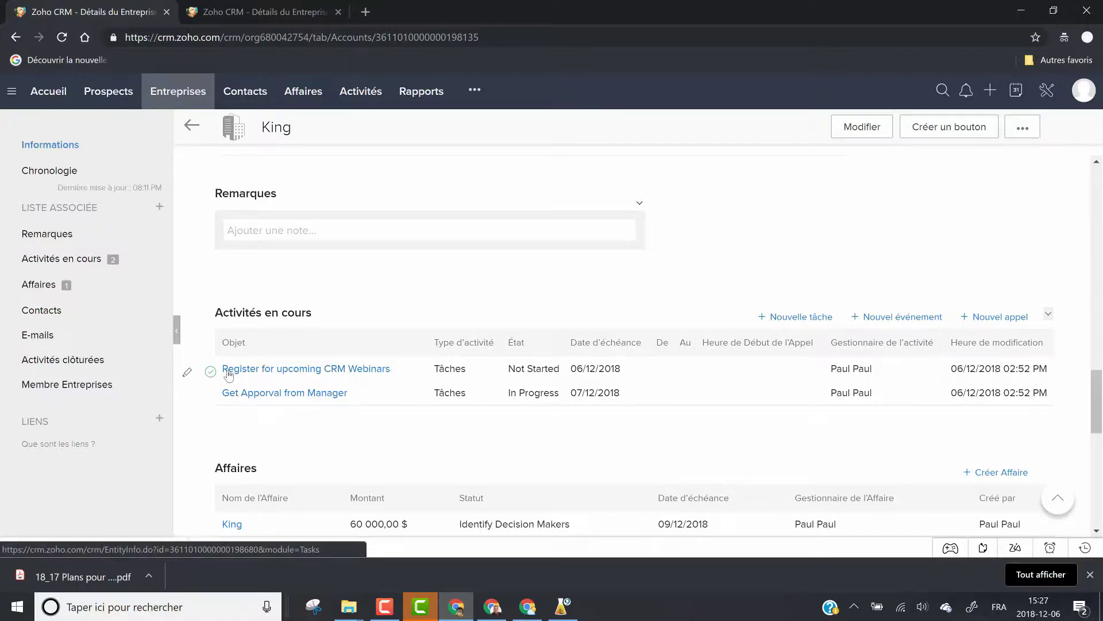
click(300, 230)
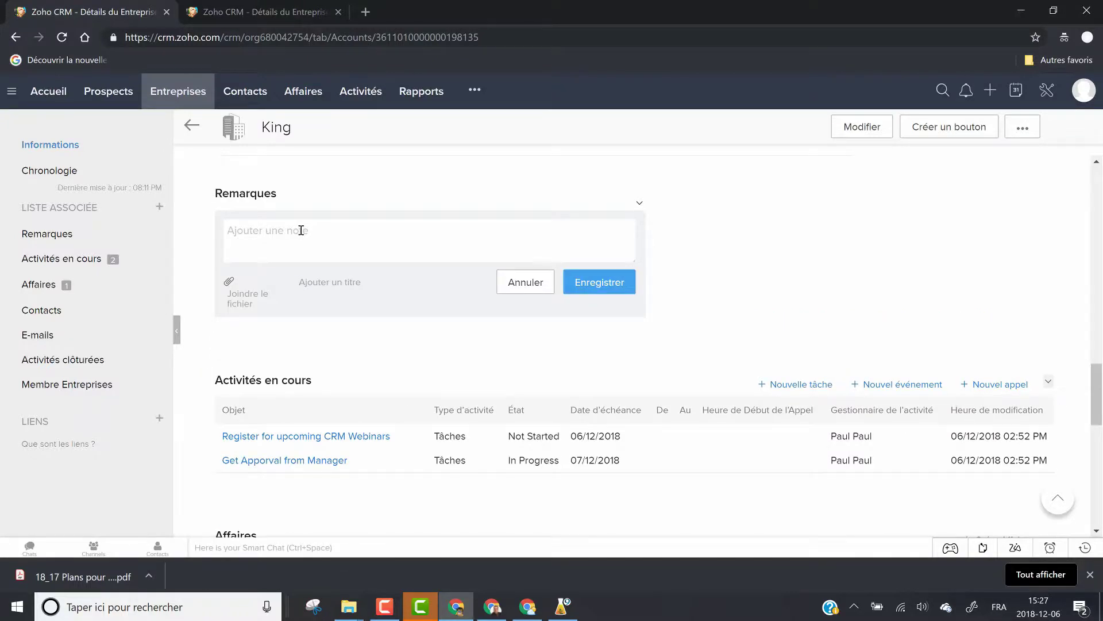
right_click(301, 230)
click(339, 344)
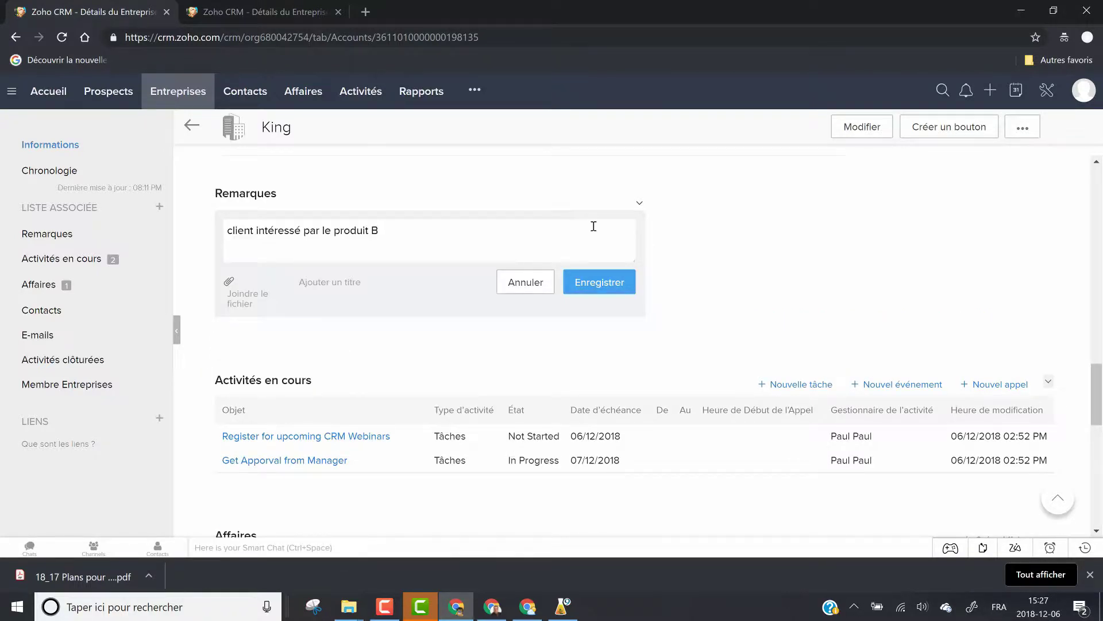
click(600, 282)
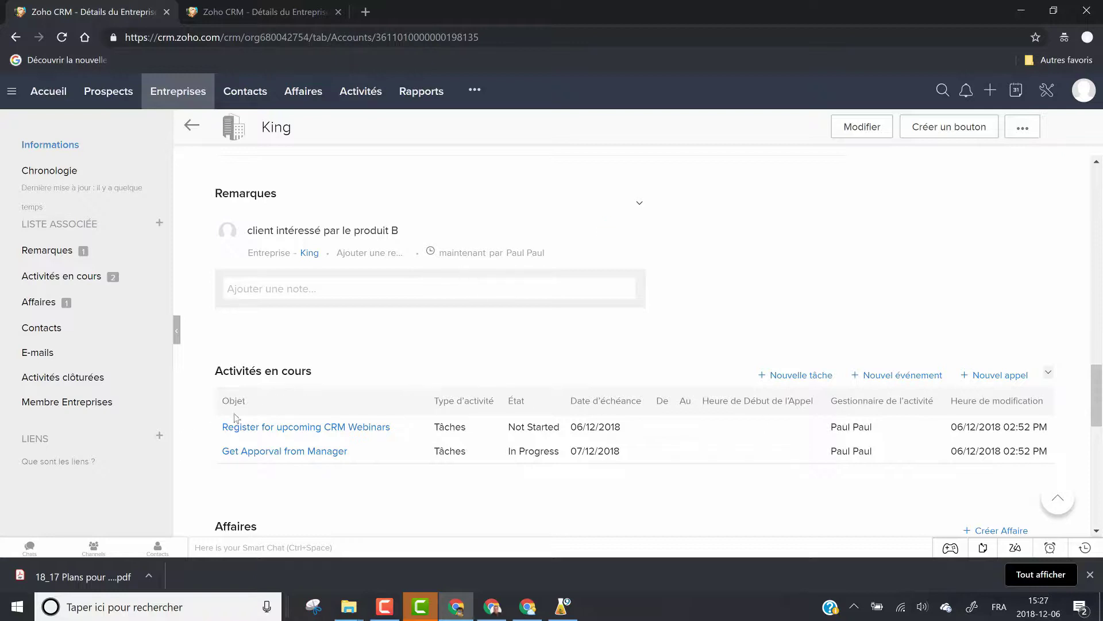
- Mark the "Register for upcoming CRM Webinars" task as completed and check the record's closed activities and remarks
click(212, 431)
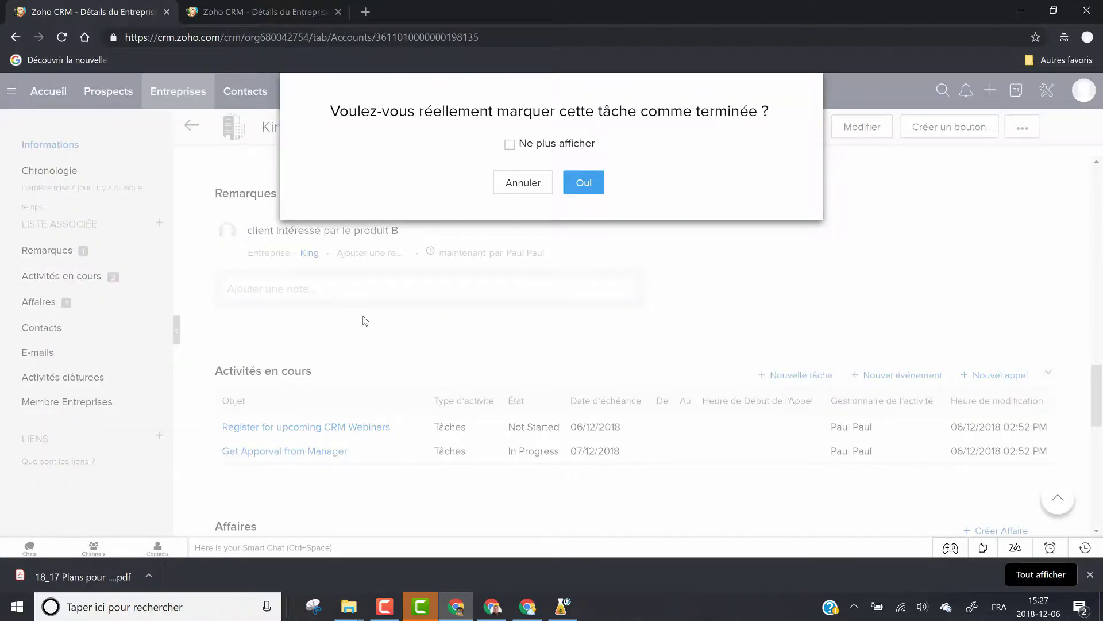
click(583, 182)
scroll(583, 181, down, 3)
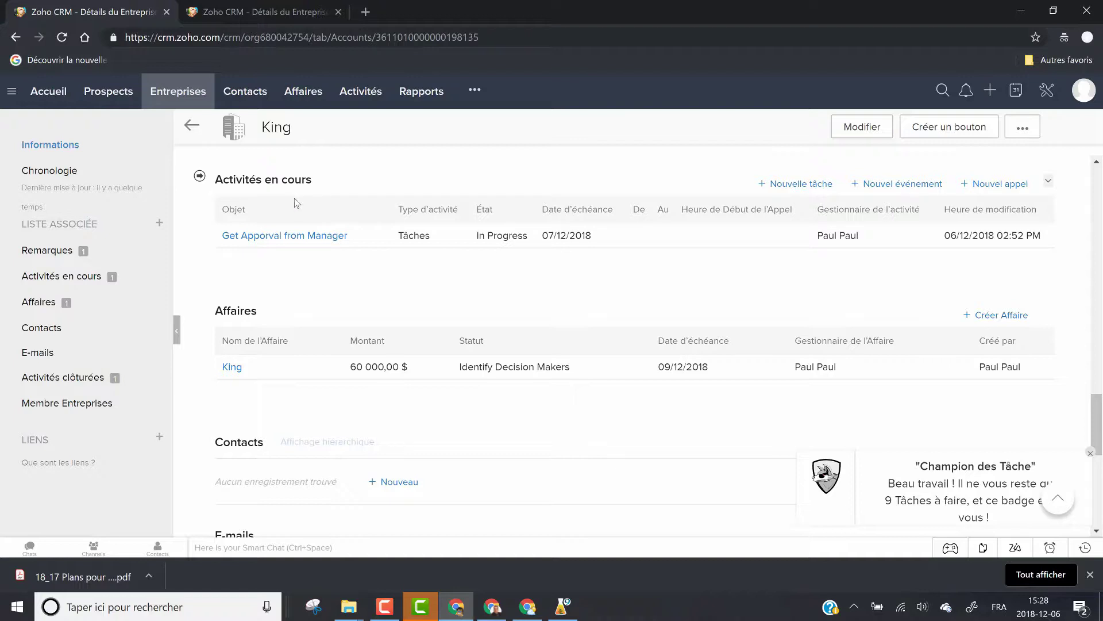
scroll(298, 205, down, 5)
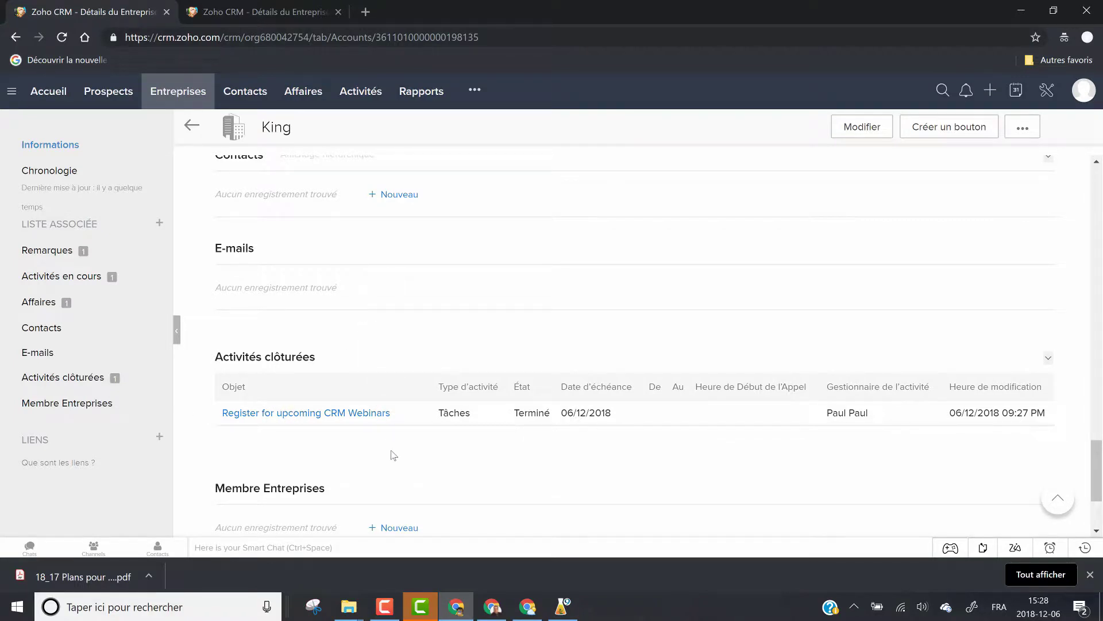
scroll(394, 455, up, 7)
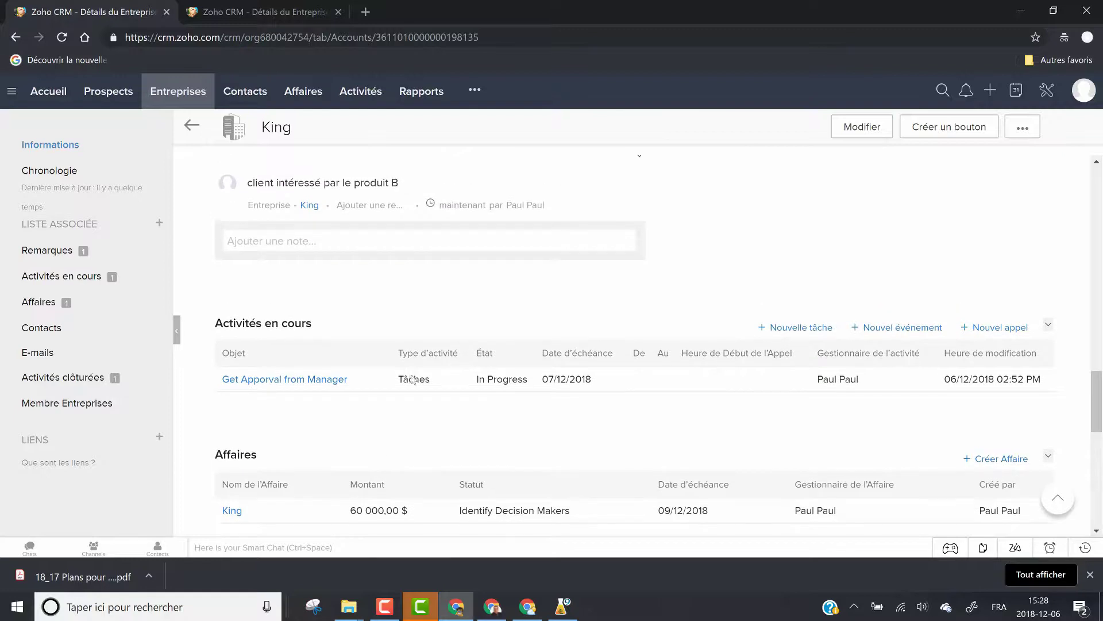
scroll(368, 285, up, 1)
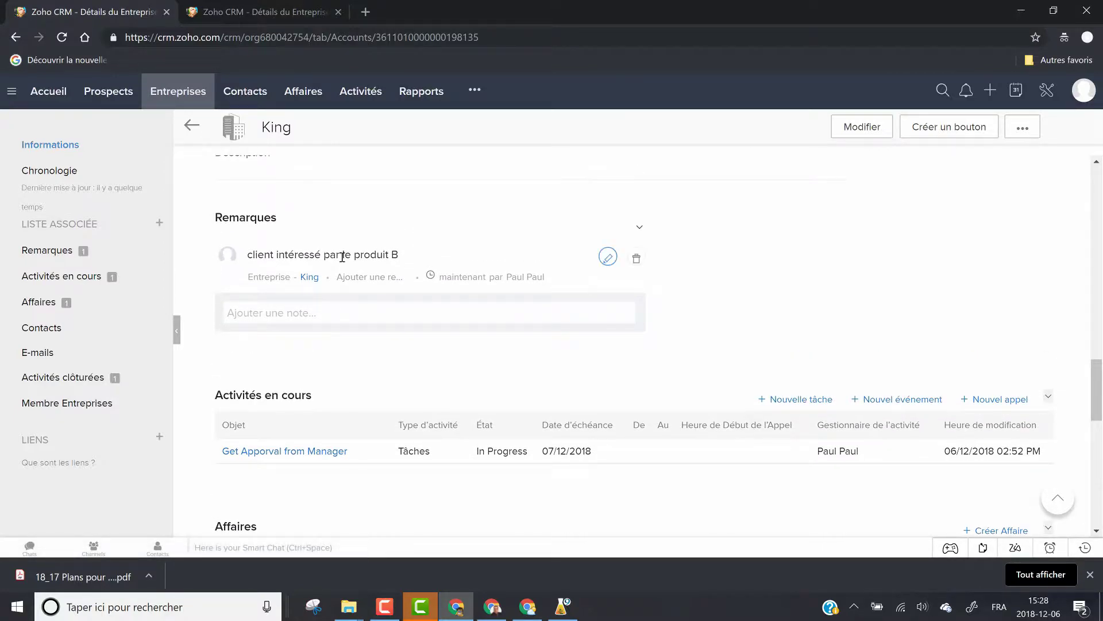
scroll(456, 340, down, 1)
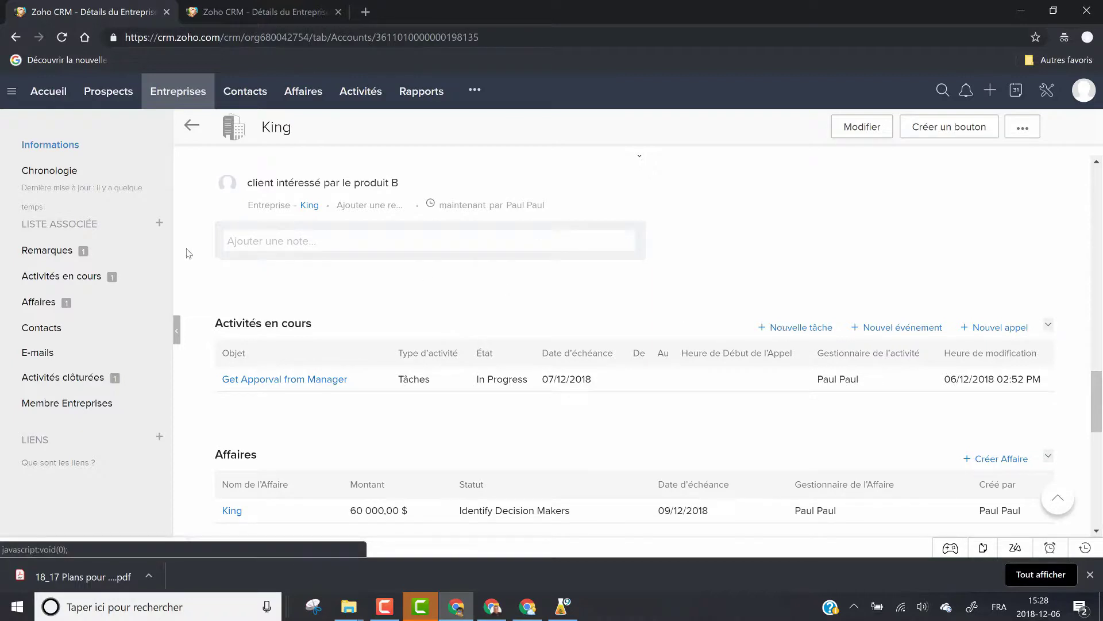
- Create a follow-up task for King with the subject "suivi voir note du 6 dec", due 06/12/2018 with priority Haute
scroll(443, 271, up, 10)
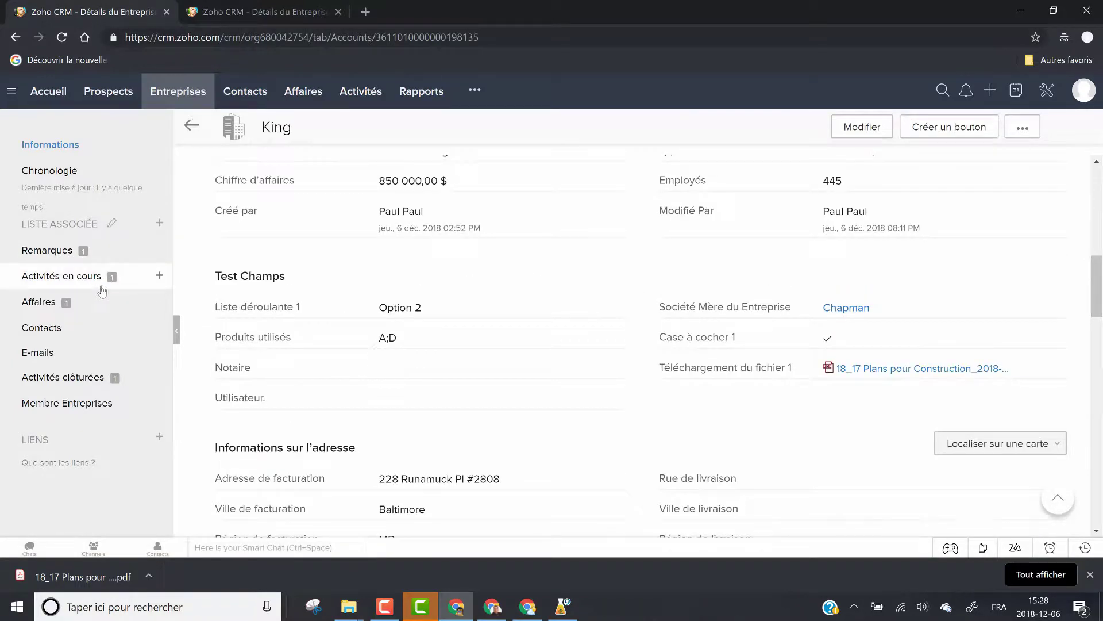
click(159, 278)
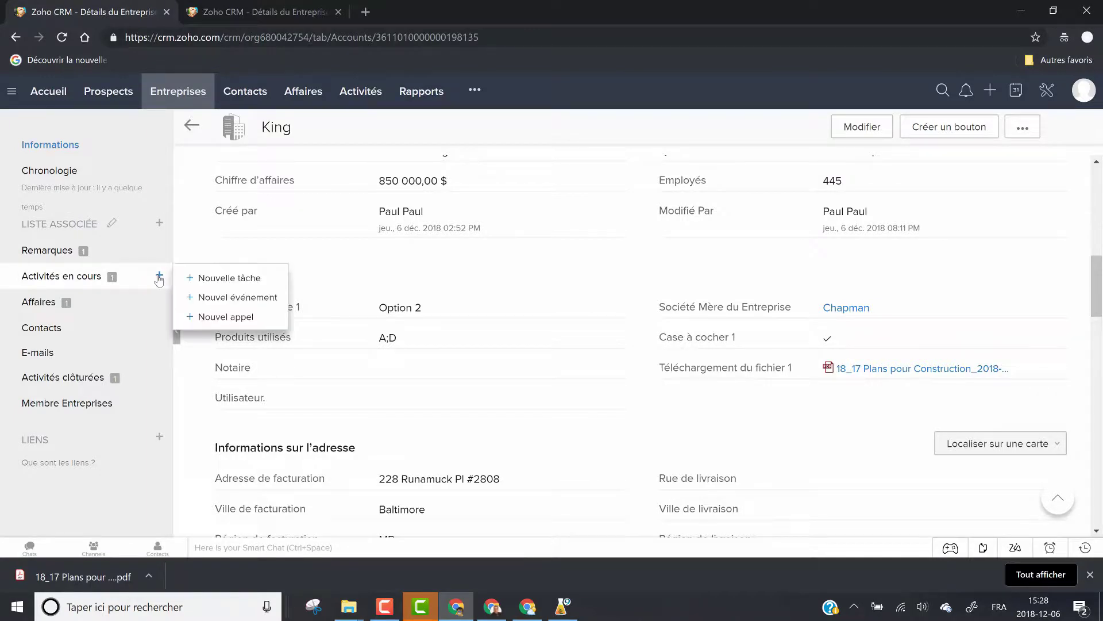
click(220, 281)
click(408, 264)
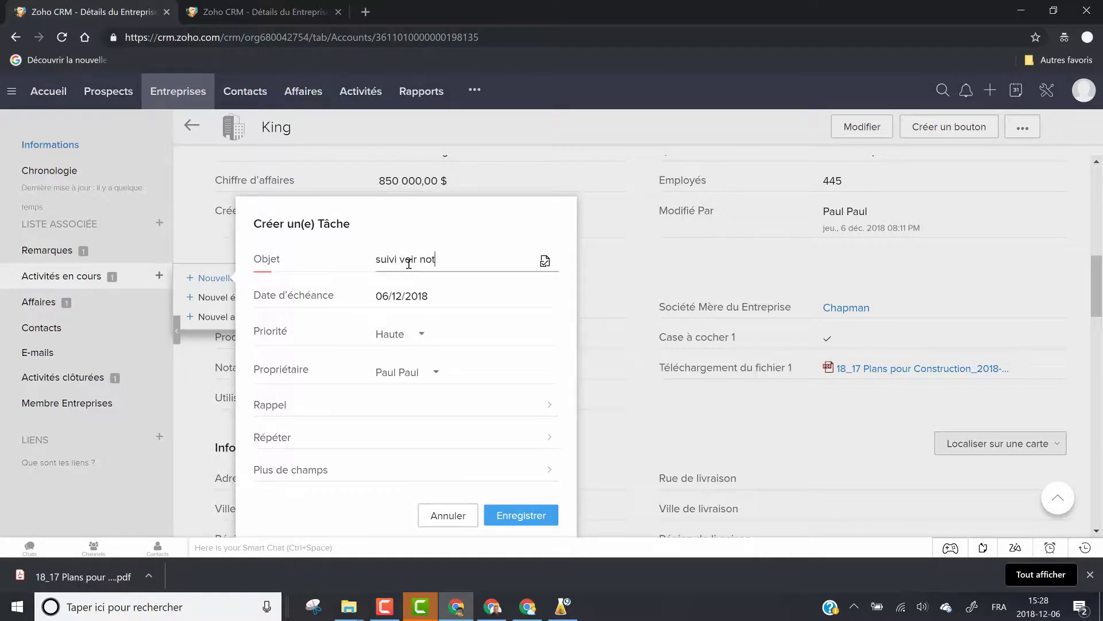
text(suivi voir note du 6 dec)
click(388, 233)
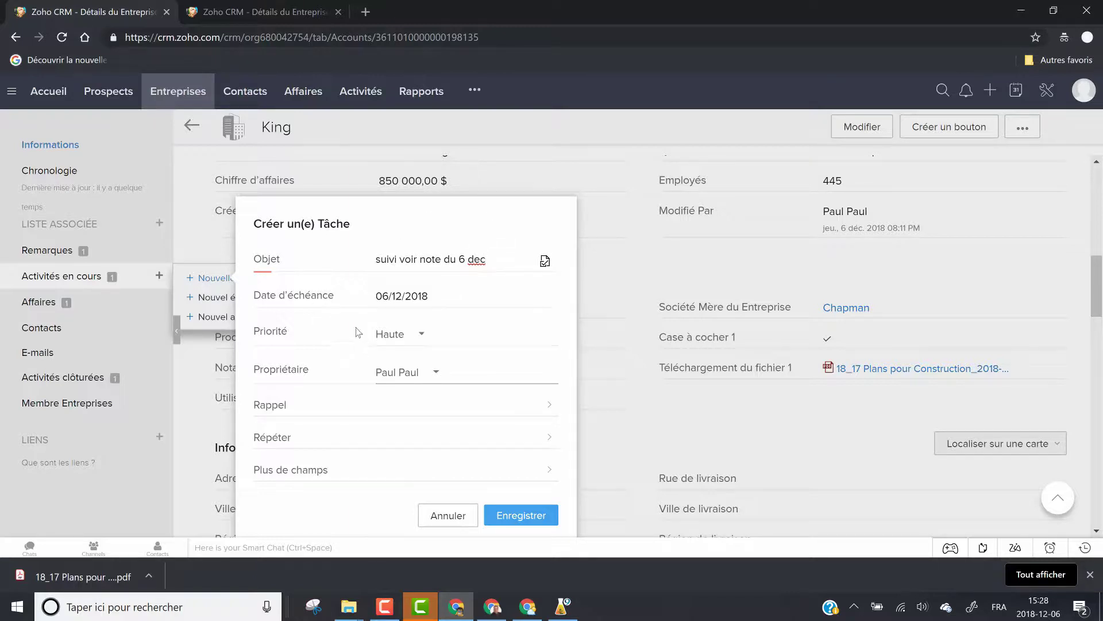
click(437, 373)
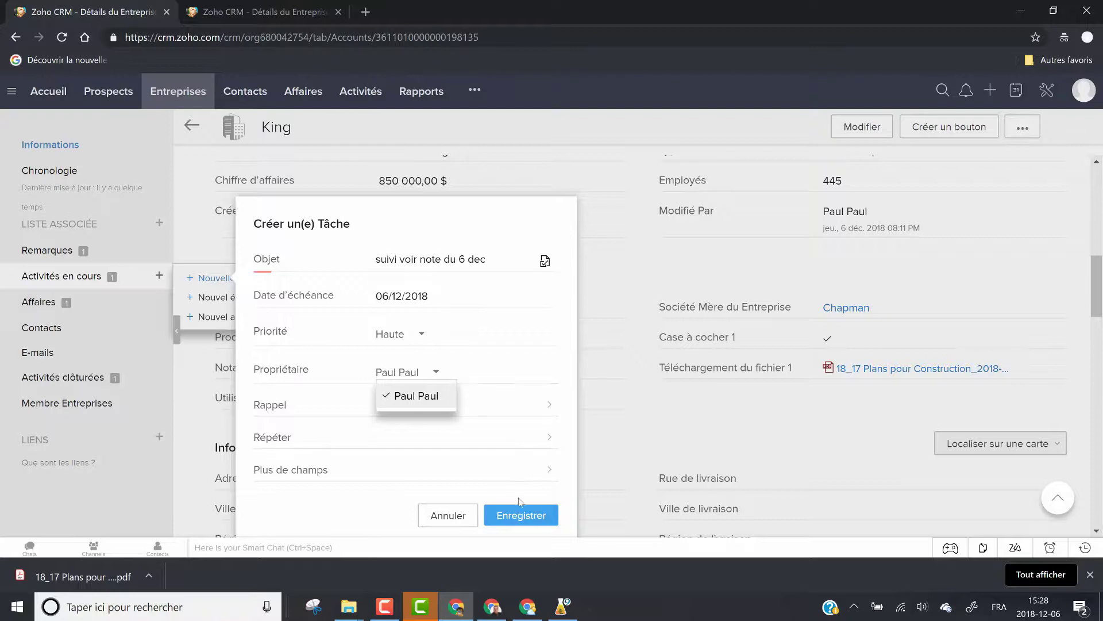
click(524, 517)
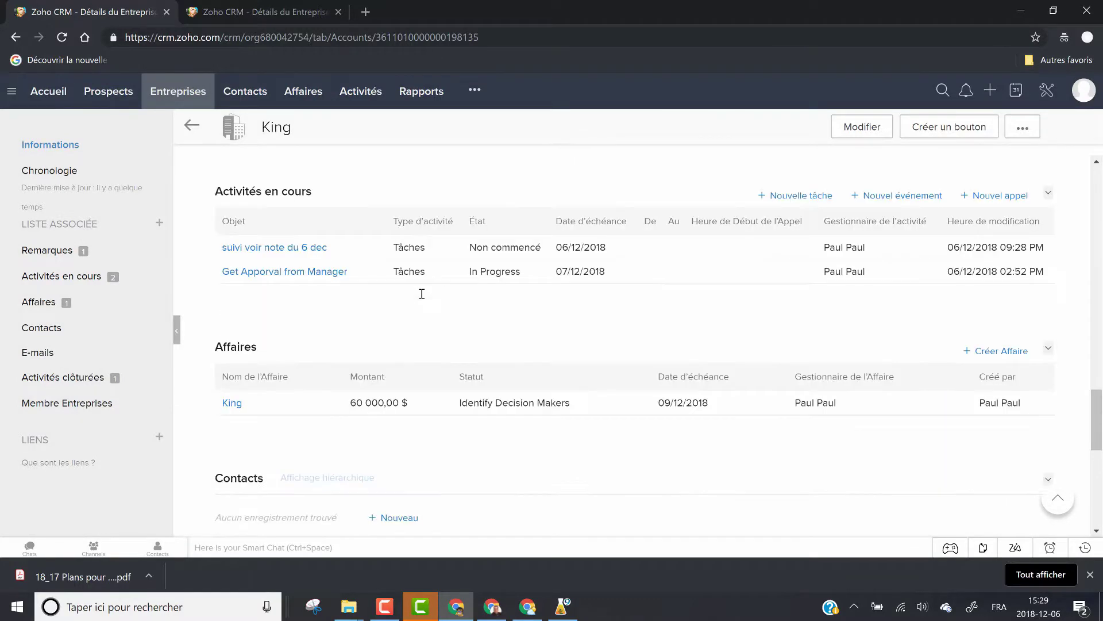
- Open King from the "suivi voir note du 6 dec" task on the home page and review its remarks and open activities
click(36, 94)
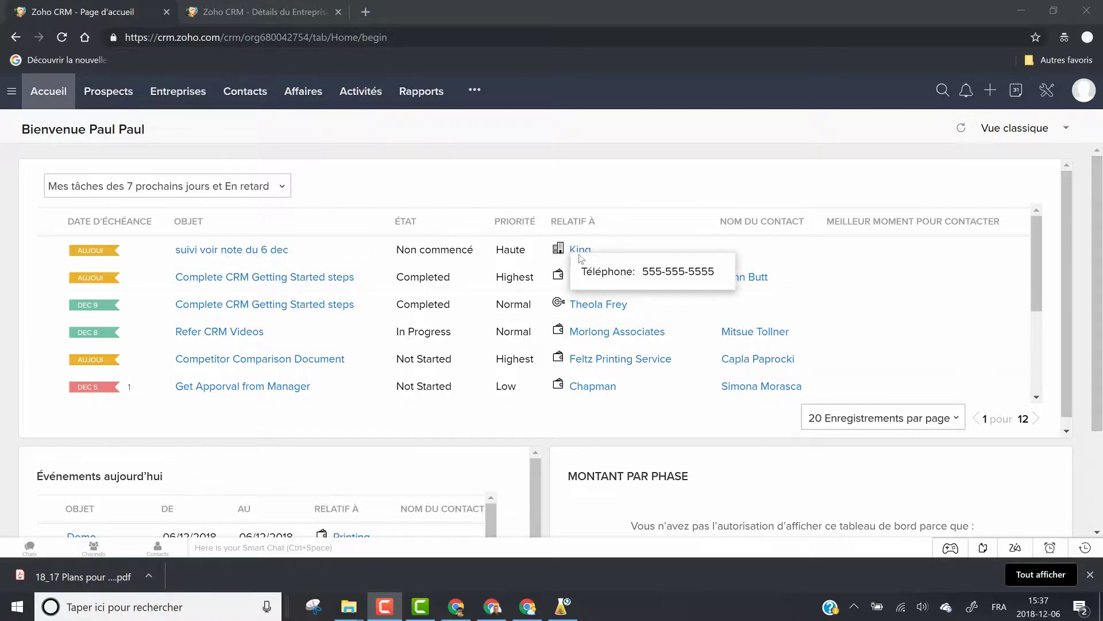
click(580, 250)
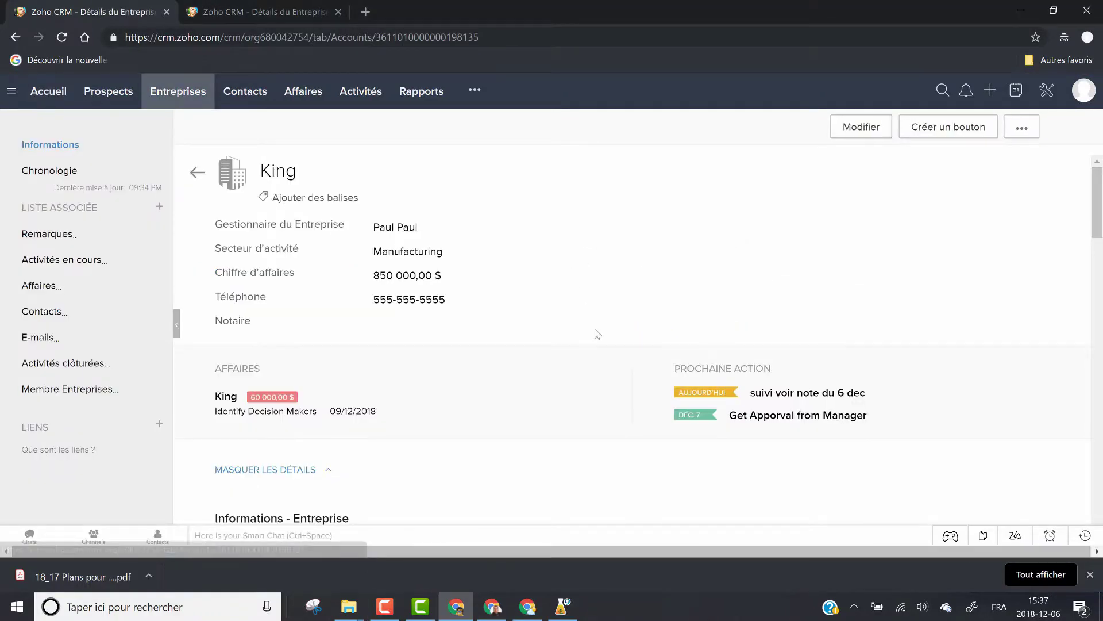
scroll(595, 333, down, 4)
scroll(598, 338, down, 15)
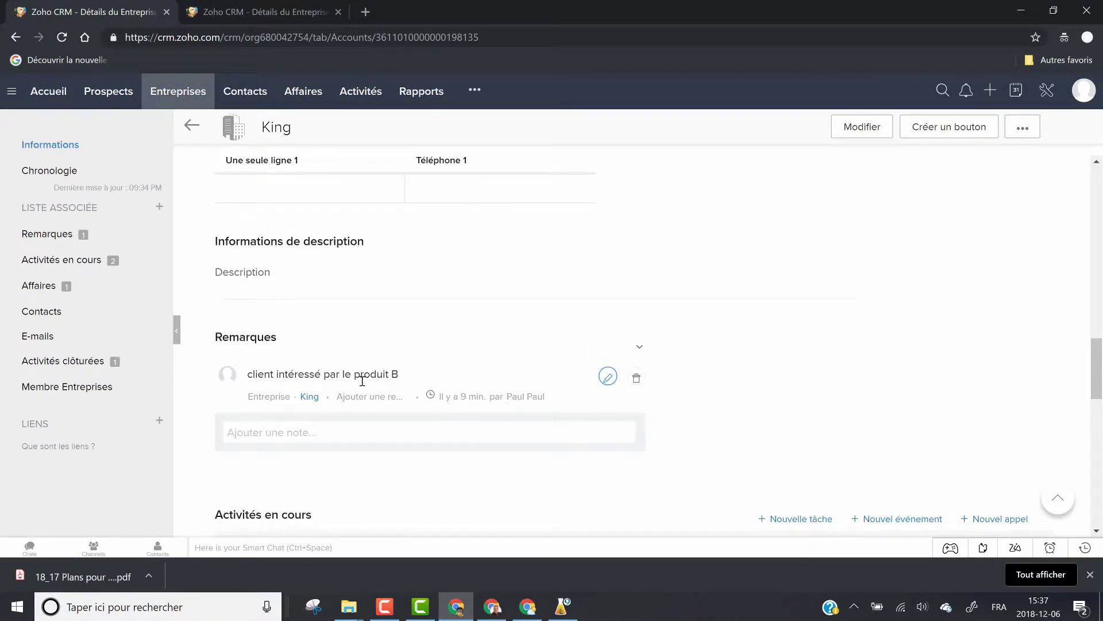
scroll(542, 362, down, 6)
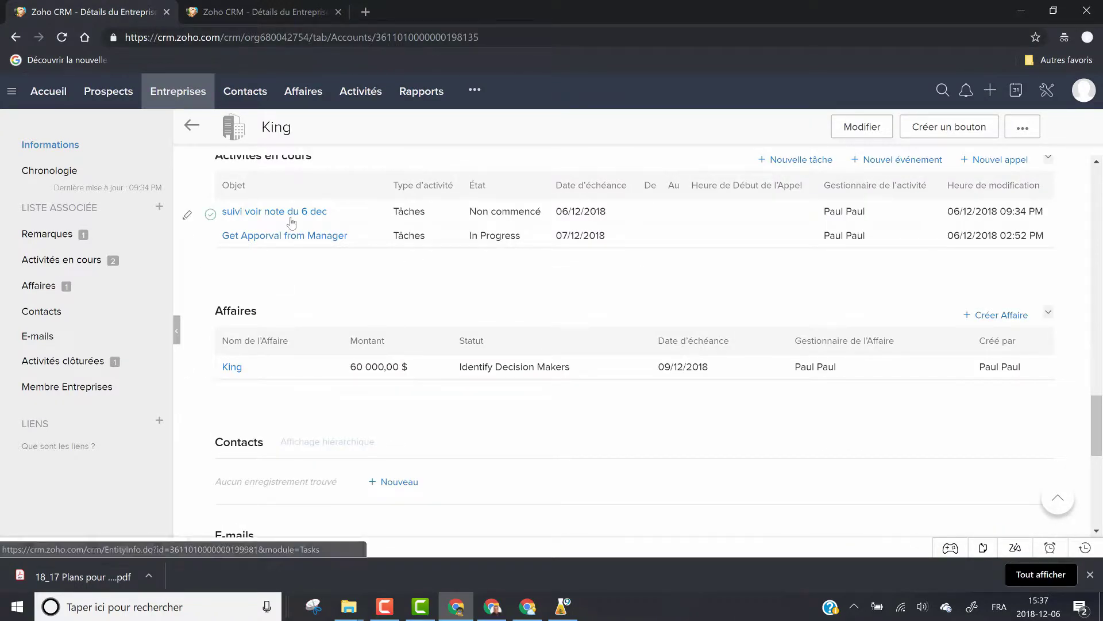
- Add and save a second note reading "test remarque" in the King record's remarks
scroll(419, 314, up, 1)
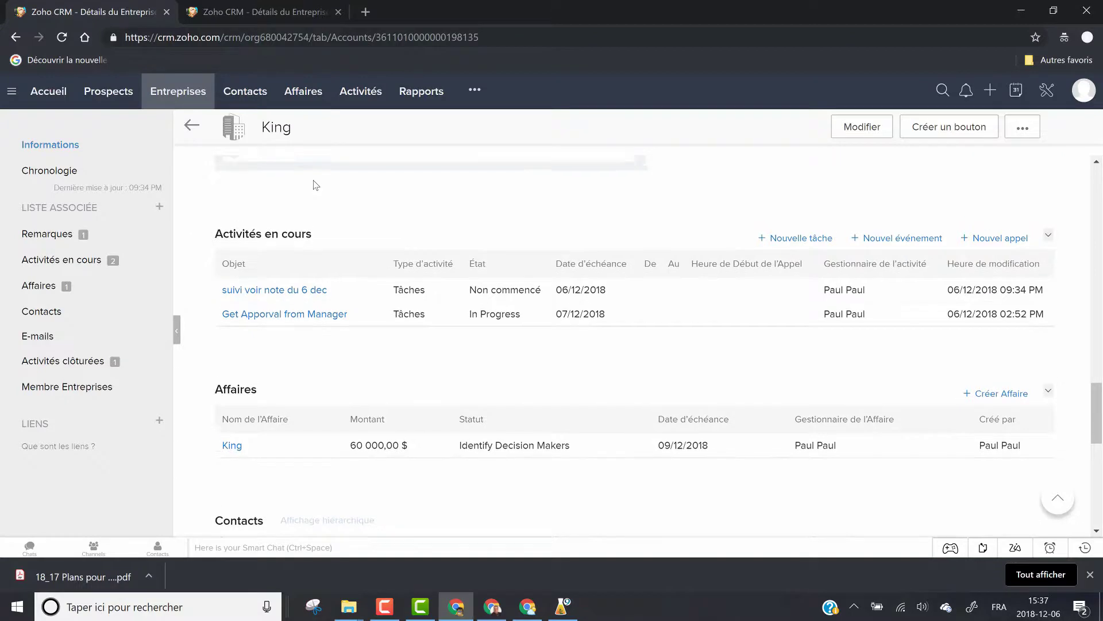
scroll(315, 183, up, 2)
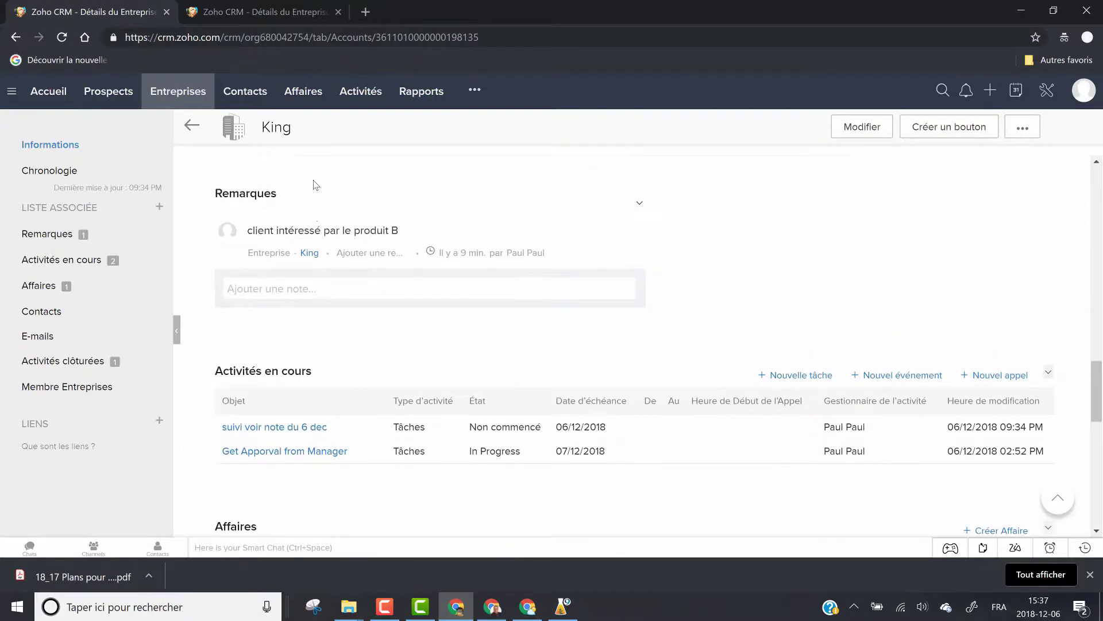
click(322, 288)
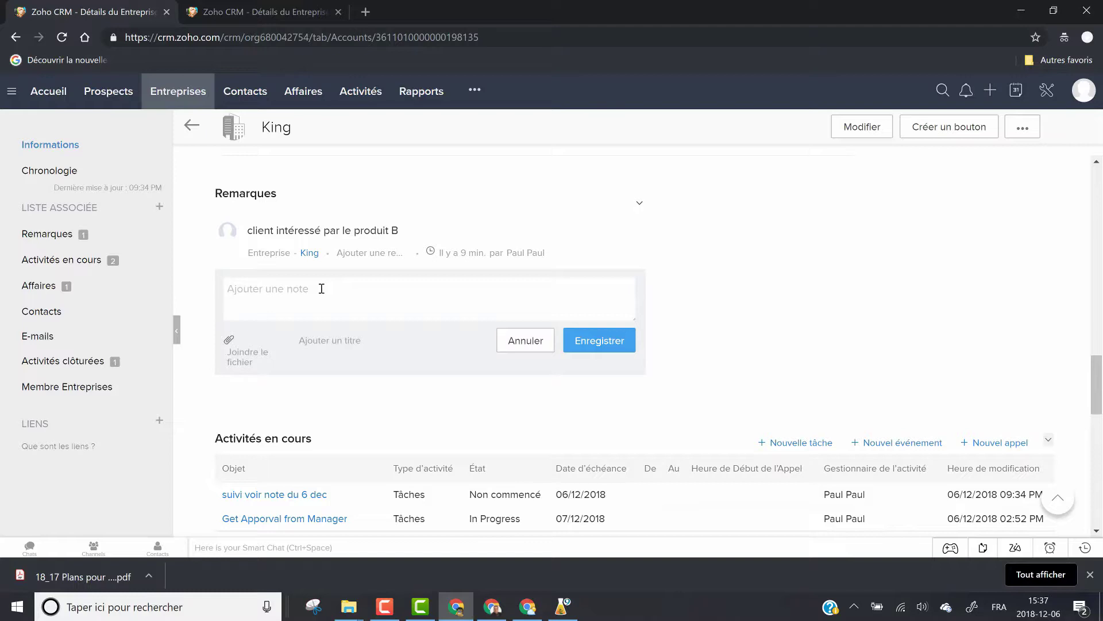
text(test remarque)
click(600, 340)
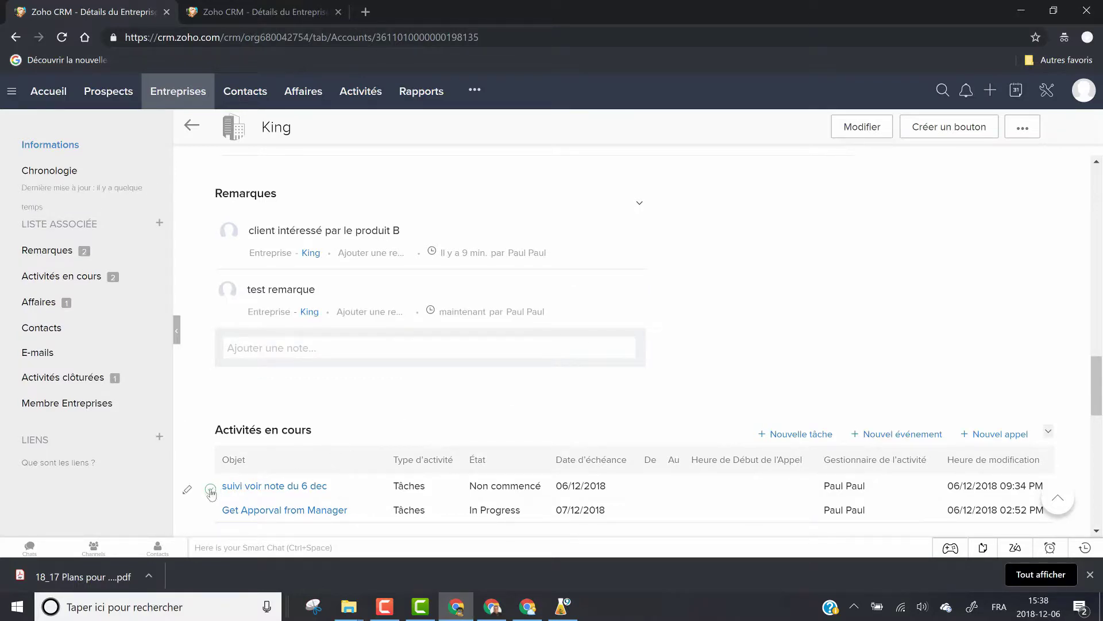
- Mark the "suivi voir note du 6 dec" task as completed and check the open activities
click(210, 490)
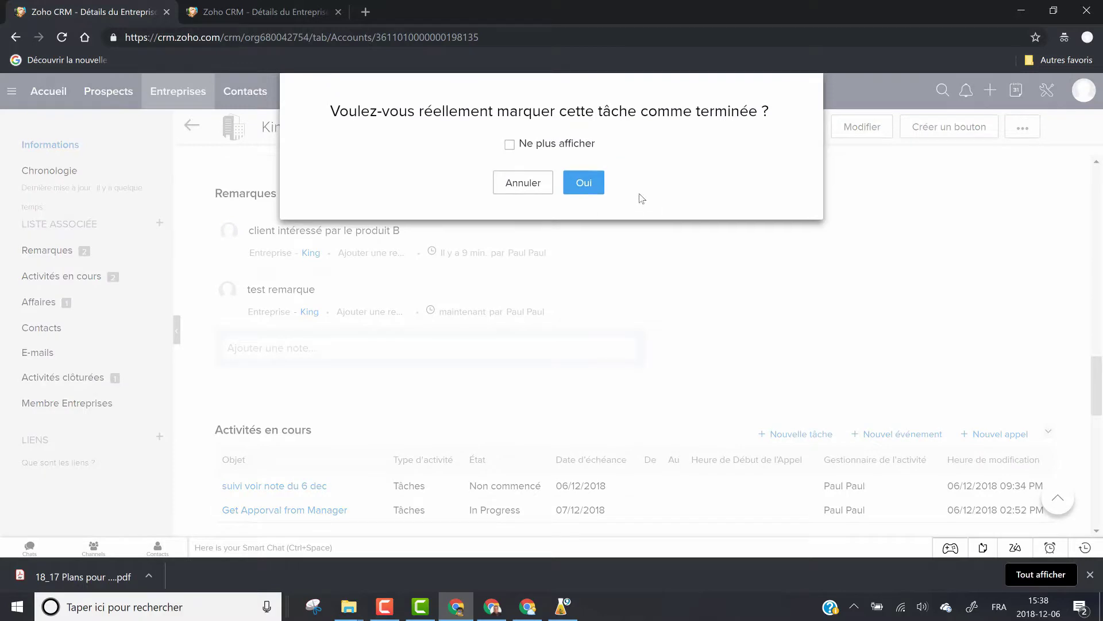
click(584, 182)
scroll(764, 402, down, 4)
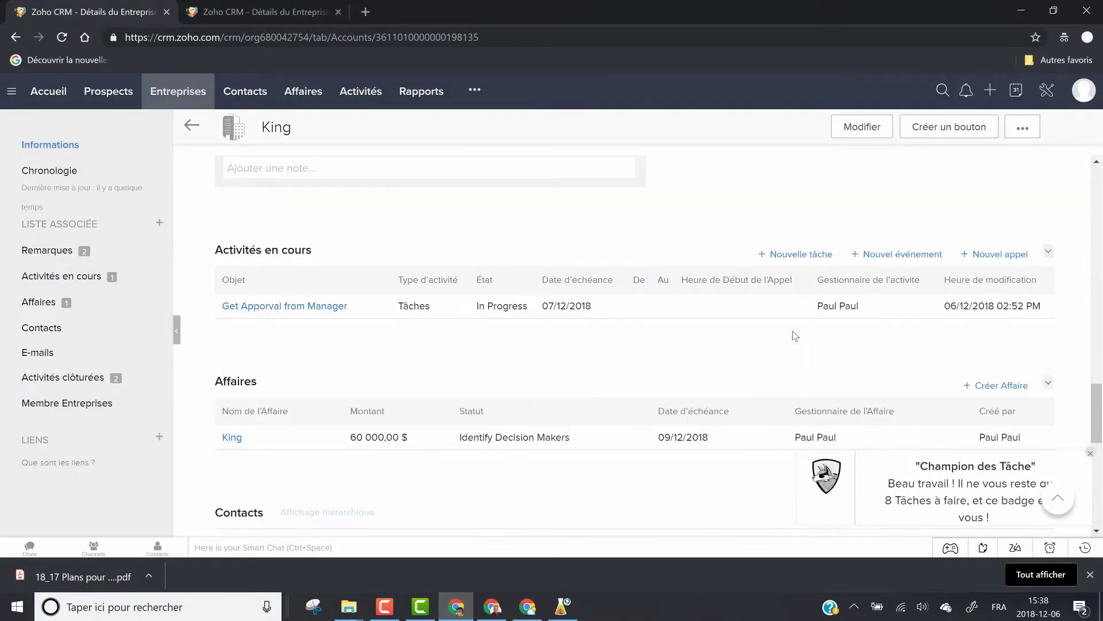
- Create and save a new task for the King company with the subject "faire livraison", due 06/12/2018 with priority Haute
click(796, 184)
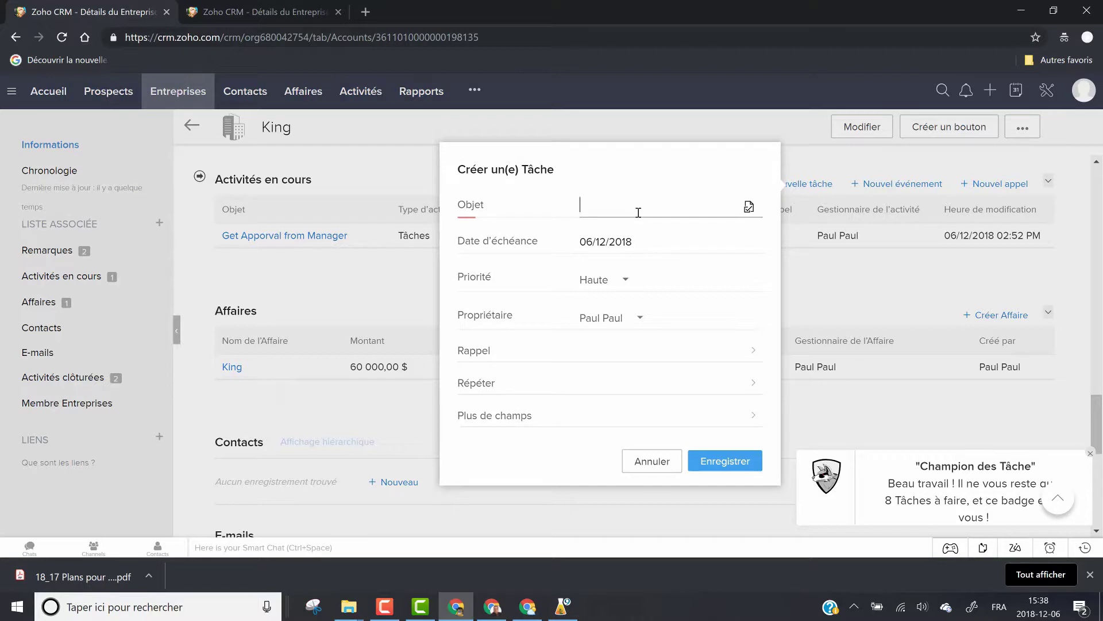
text(faire livraison)
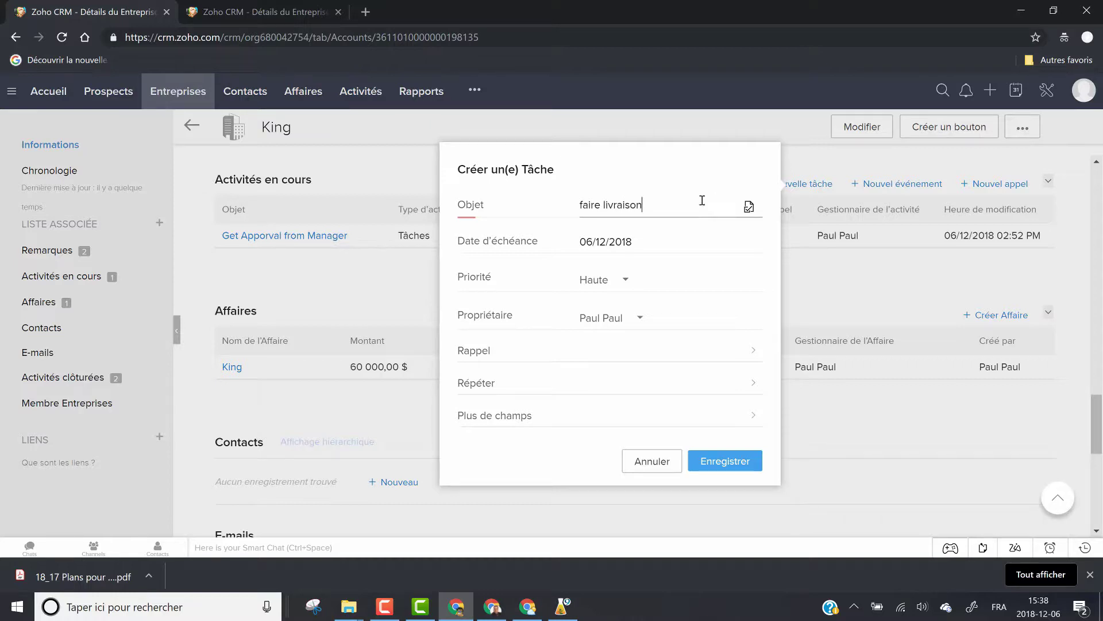
click(641, 229)
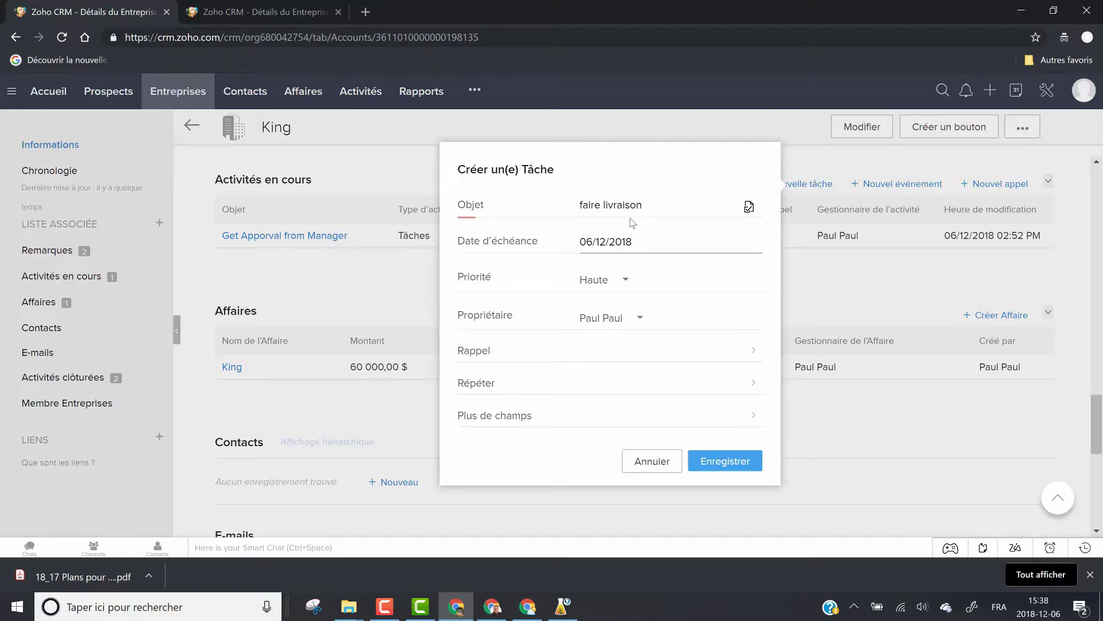
click(726, 461)
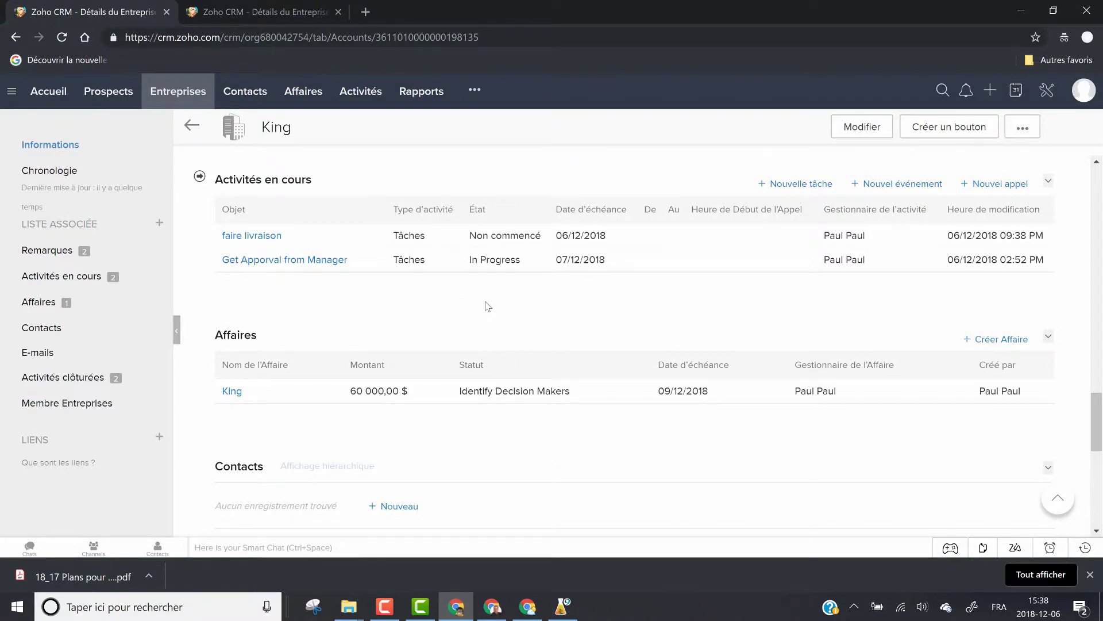
- Open the King deal from the company record and set its status to Gagnés fermés, saving the verified details
scroll(487, 307, up, 2)
scroll(486, 307, down, 2)
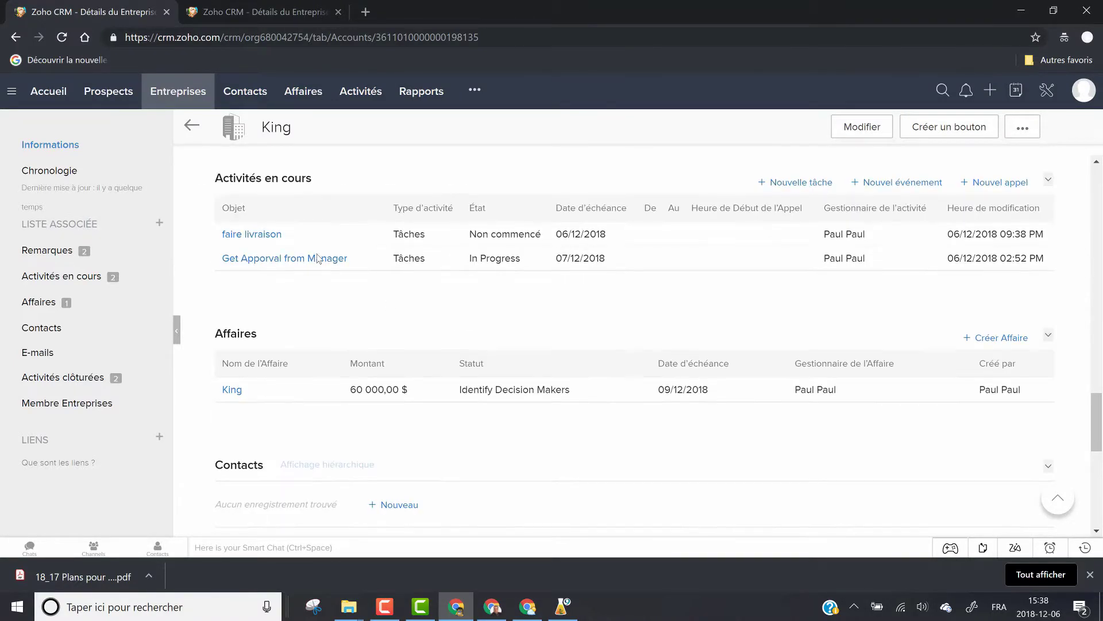
scroll(317, 258, down, 1)
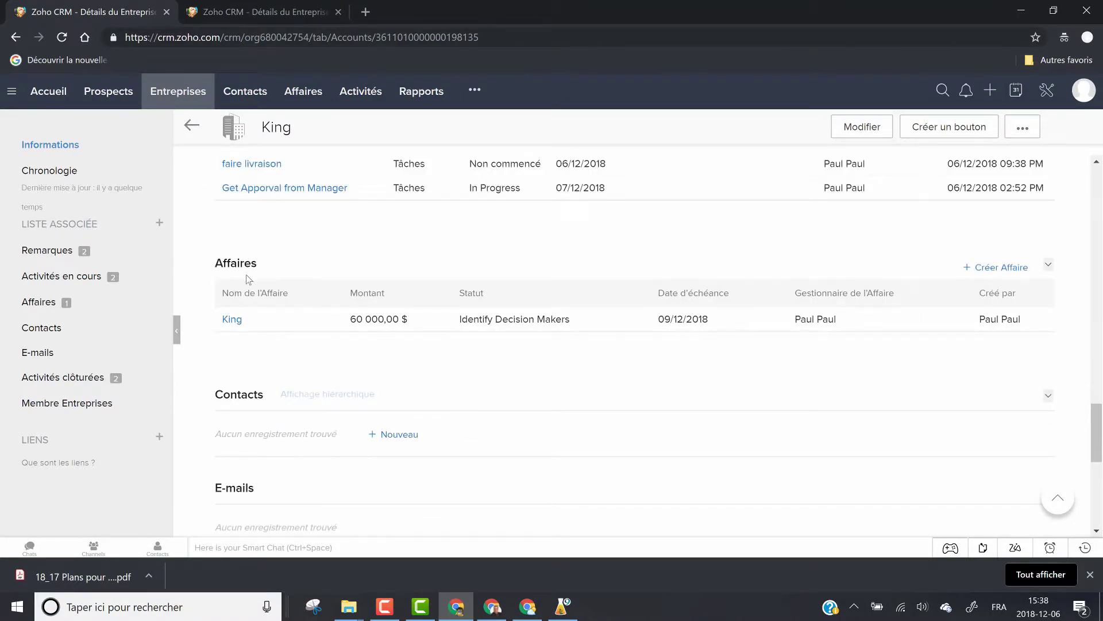
click(233, 319)
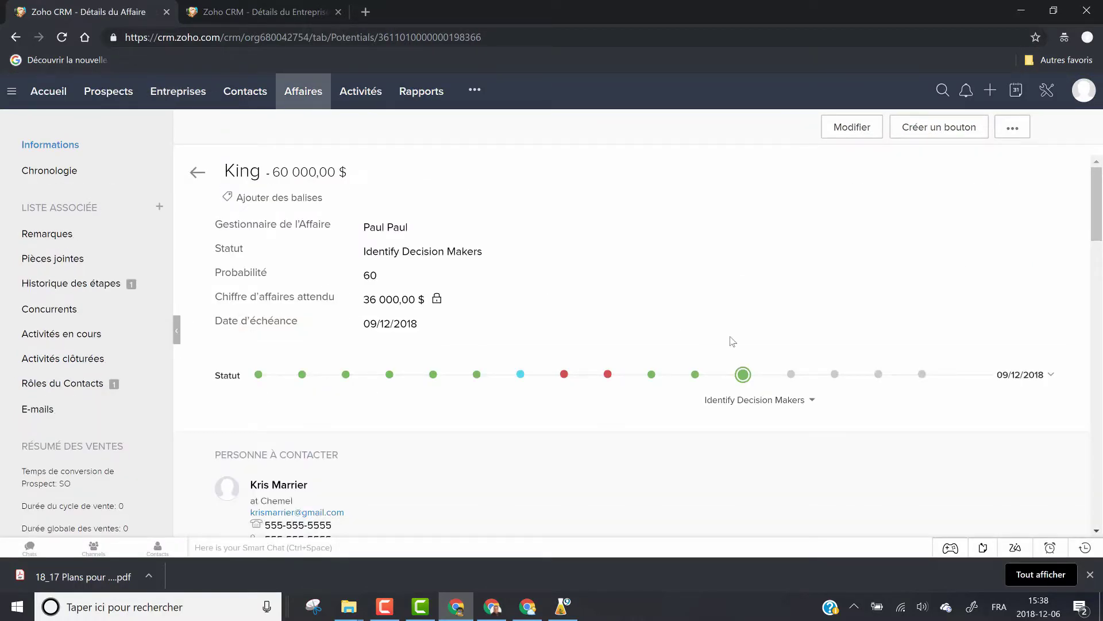
scroll(733, 341, down, 6)
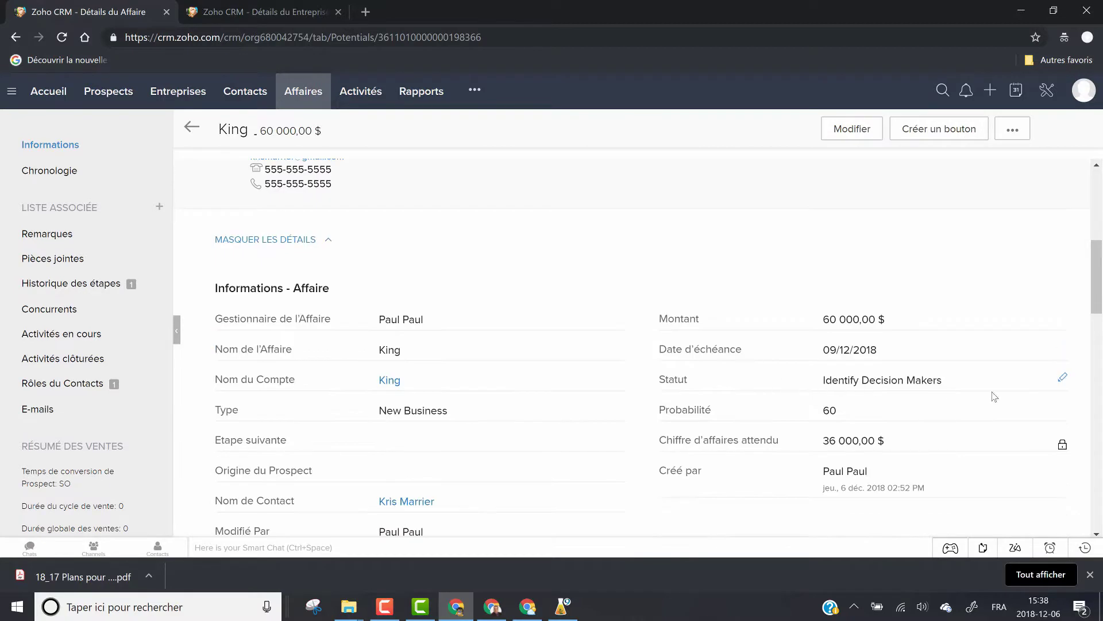
click(1063, 378)
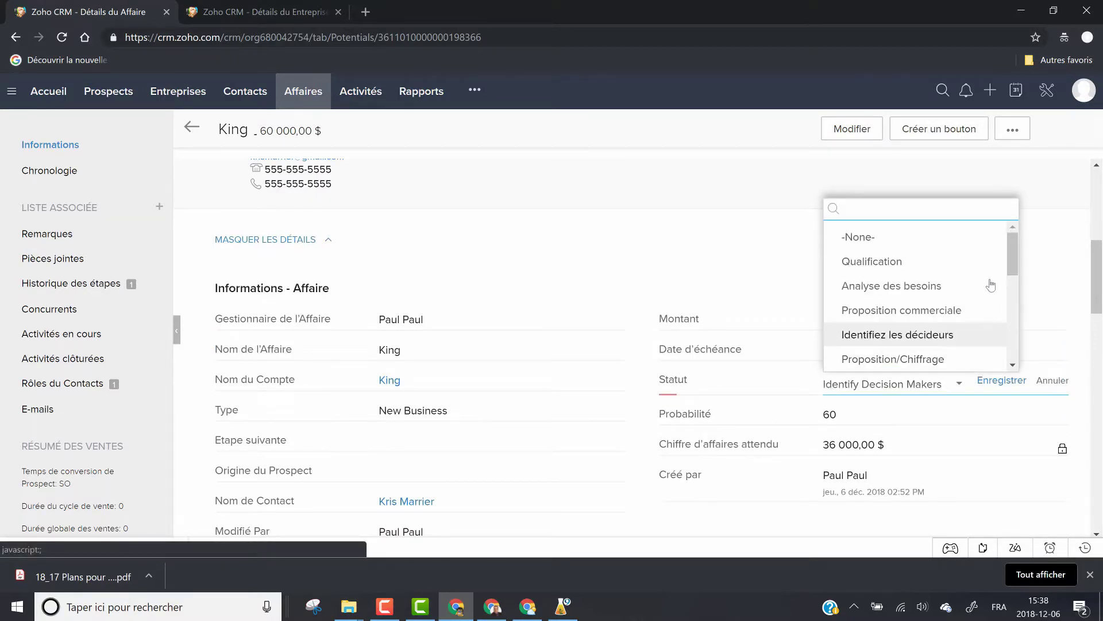
drag(1009, 258, 1005, 281)
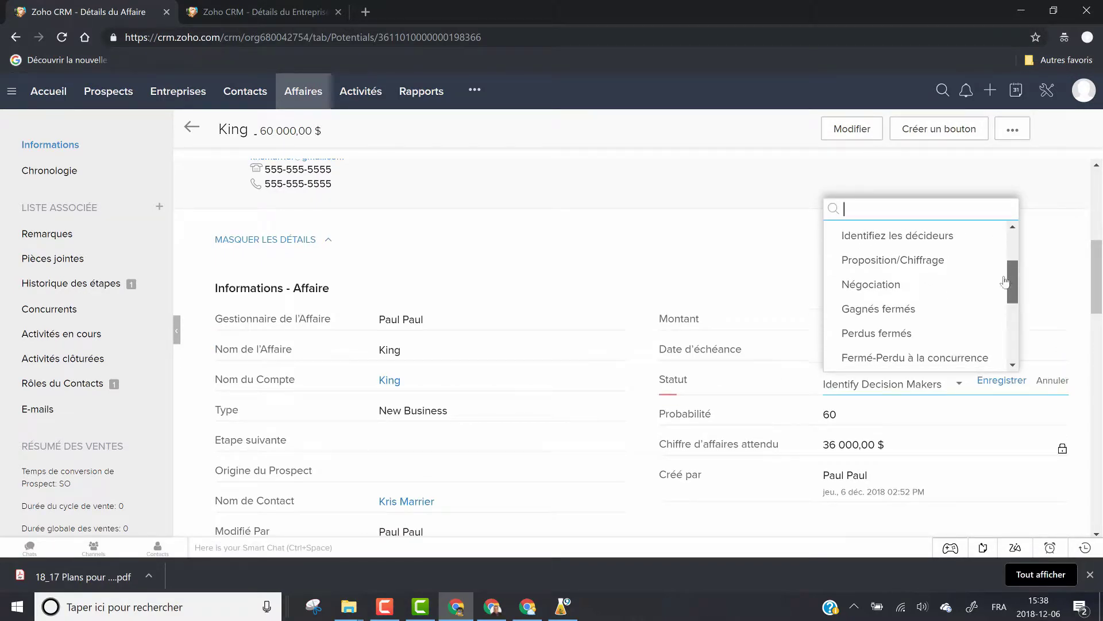
click(906, 311)
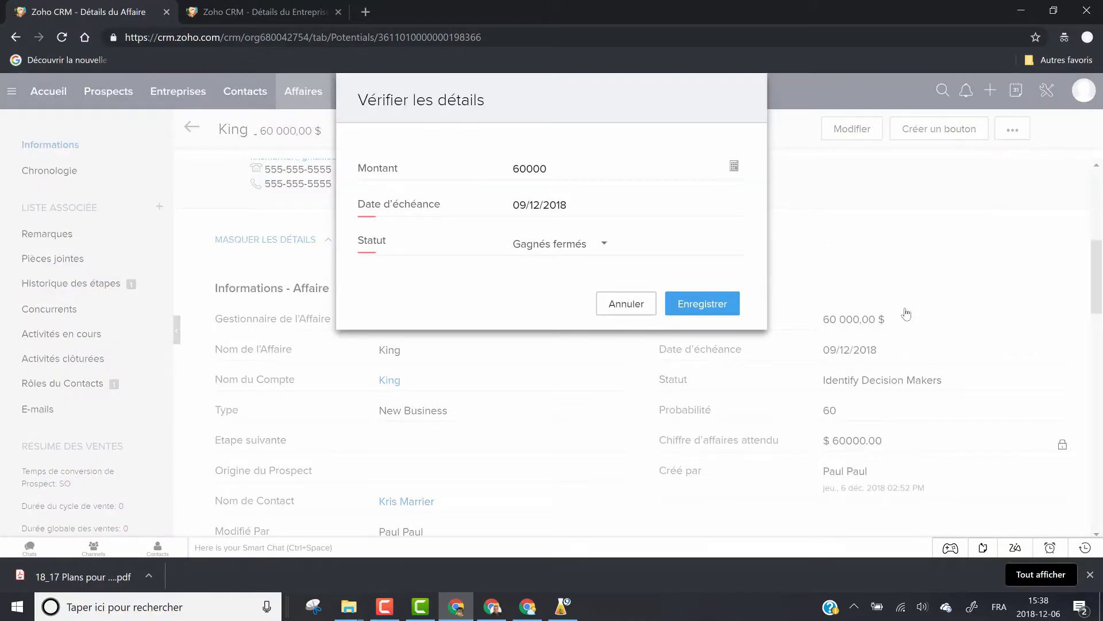
click(709, 310)
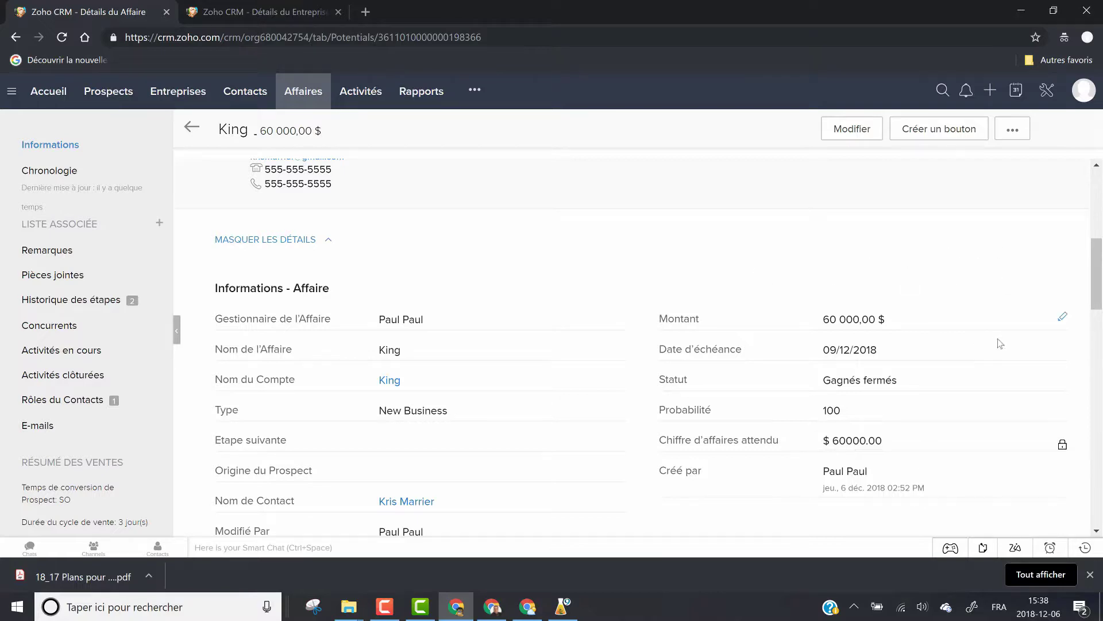
- Add and save a note reading "test Affaire" in the King deal's remarks
scroll(971, 322, down, 7)
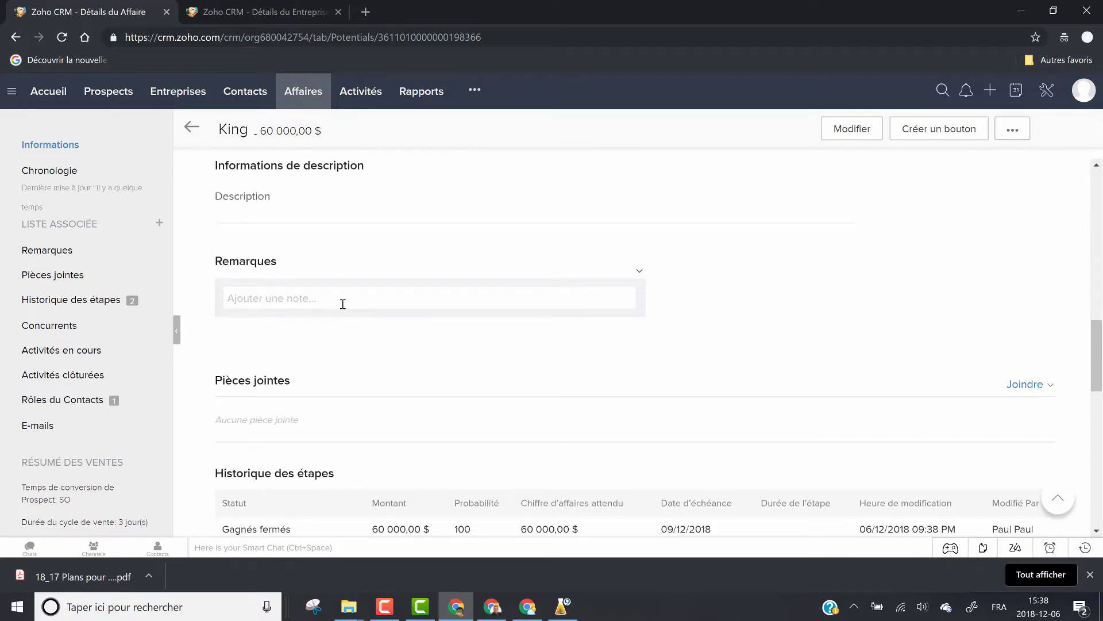
click(276, 302)
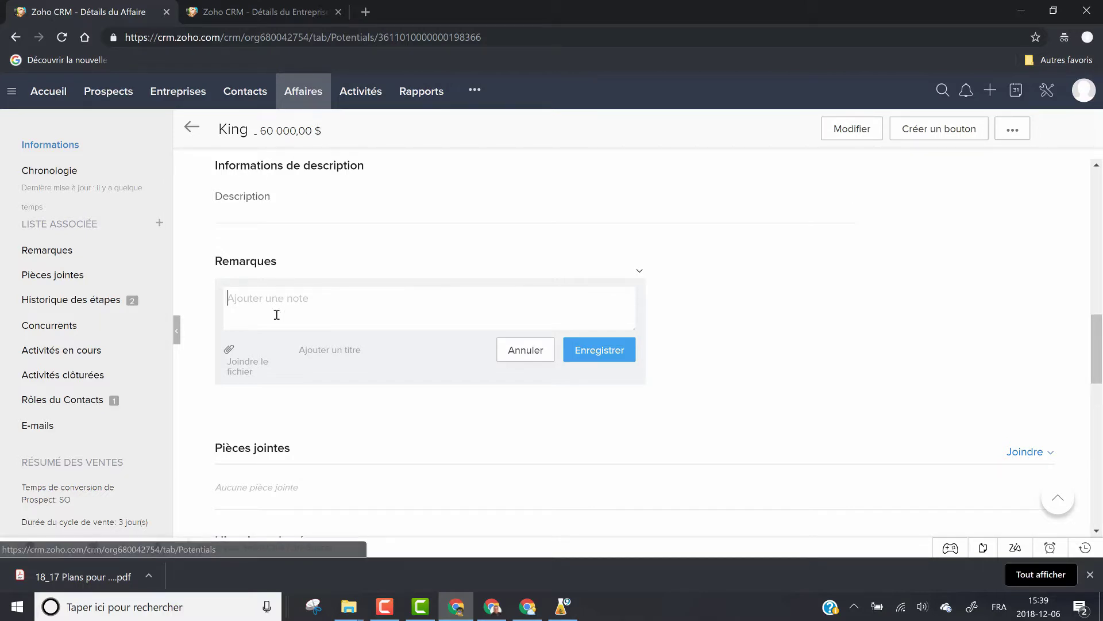
text(test Affaire)
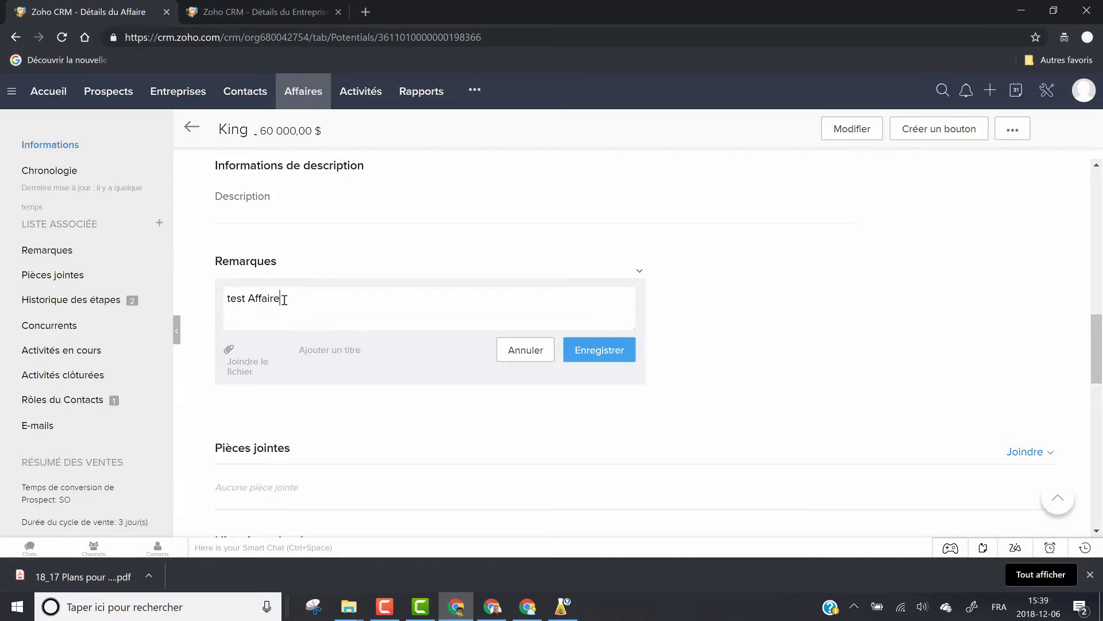
click(601, 351)
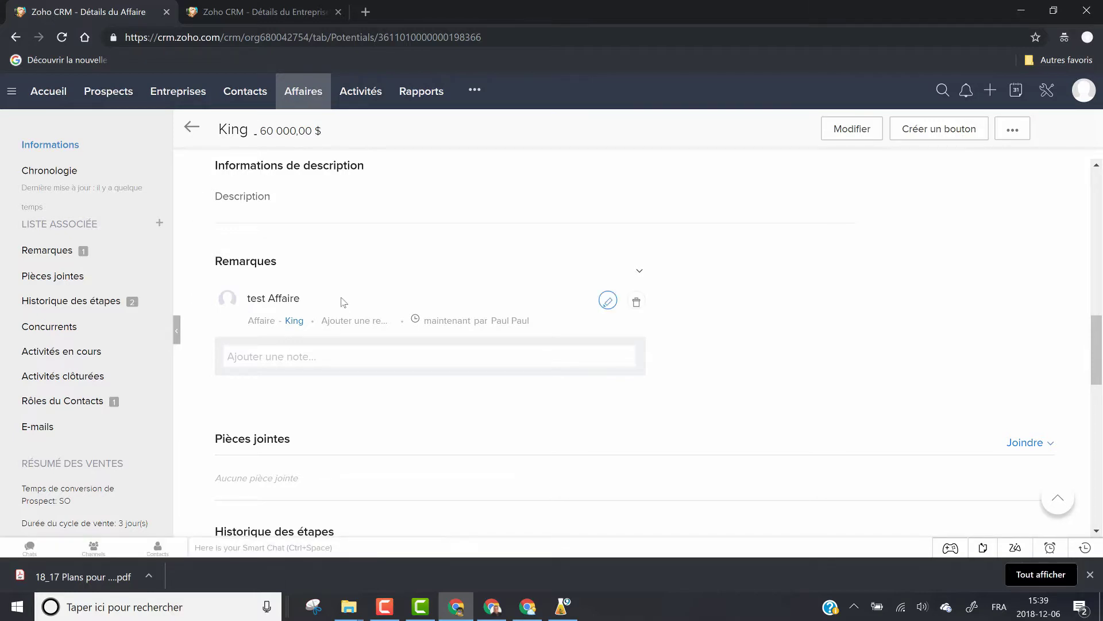
- Return to the King company record from the deal and review its remarks, open activities, deals and closed activities
scroll(344, 301, up, 3)
scroll(344, 301, up, 4)
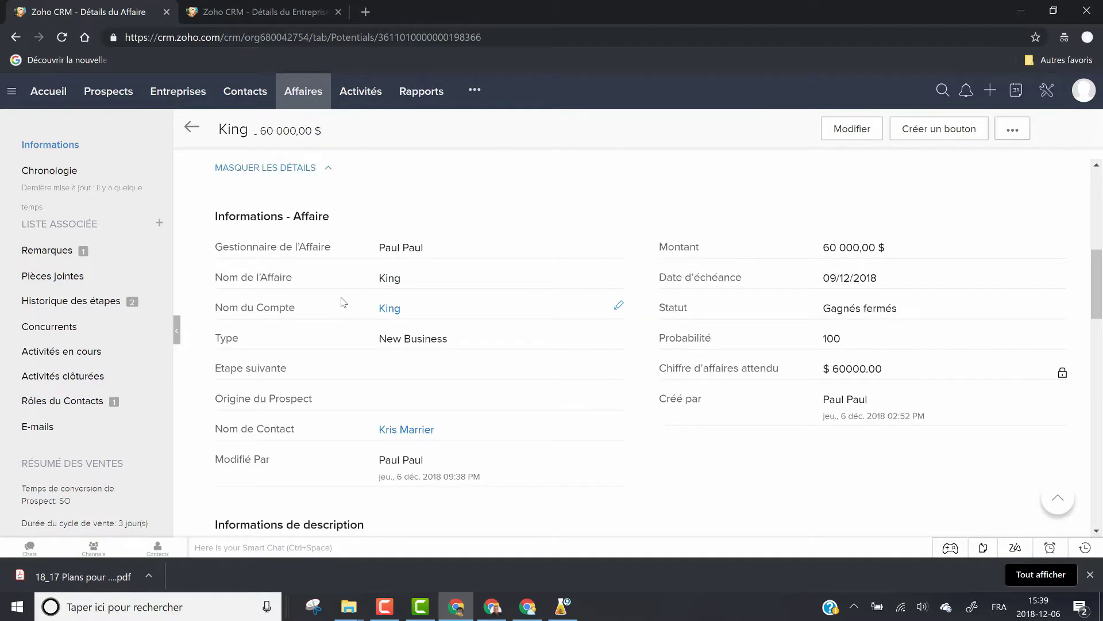
click(390, 310)
scroll(500, 312, down, 9)
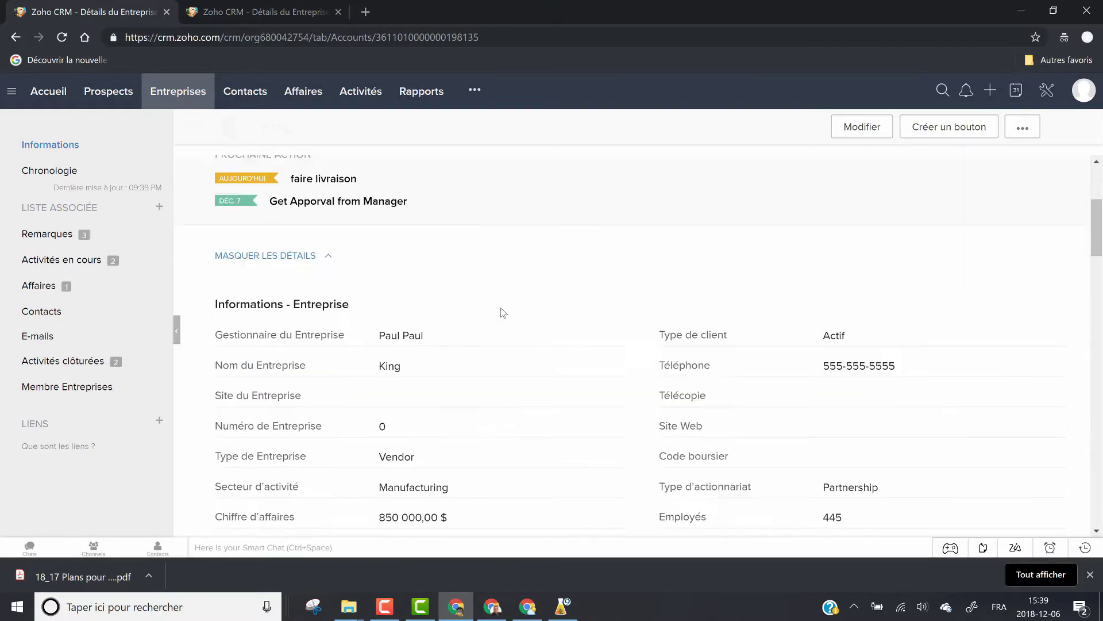
scroll(503, 313, down, 11)
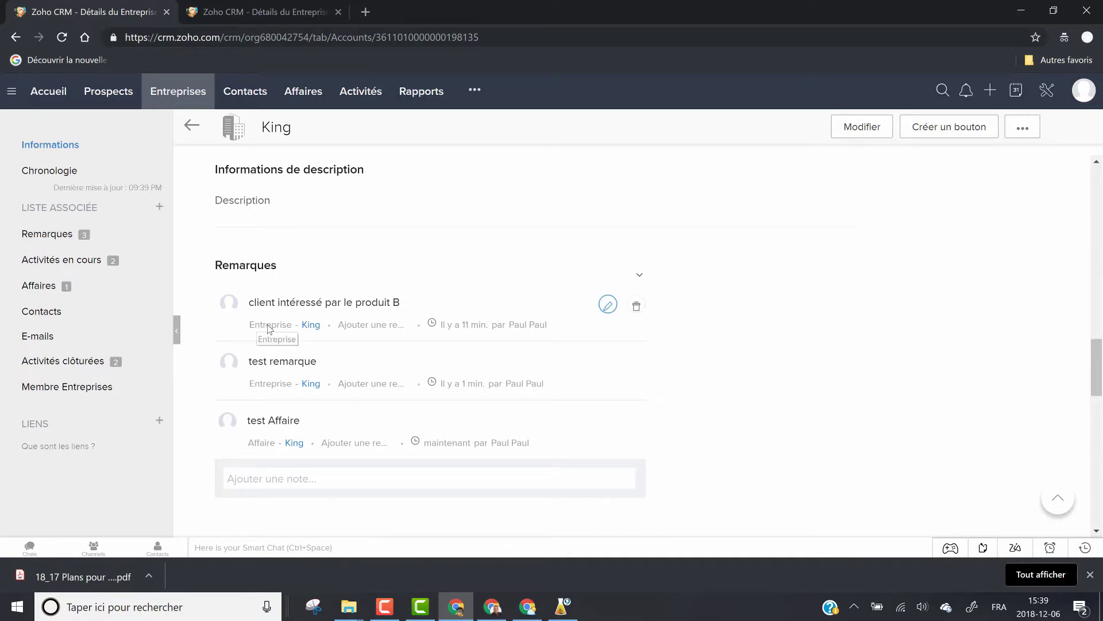
mouse_move(312, 326)
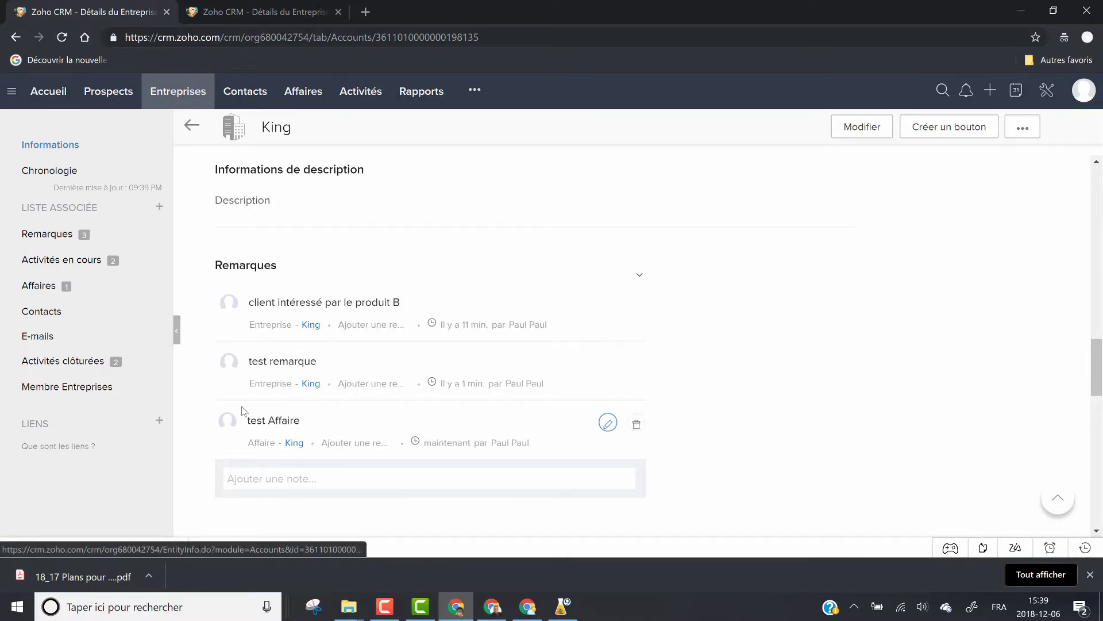
mouse_move(312, 389)
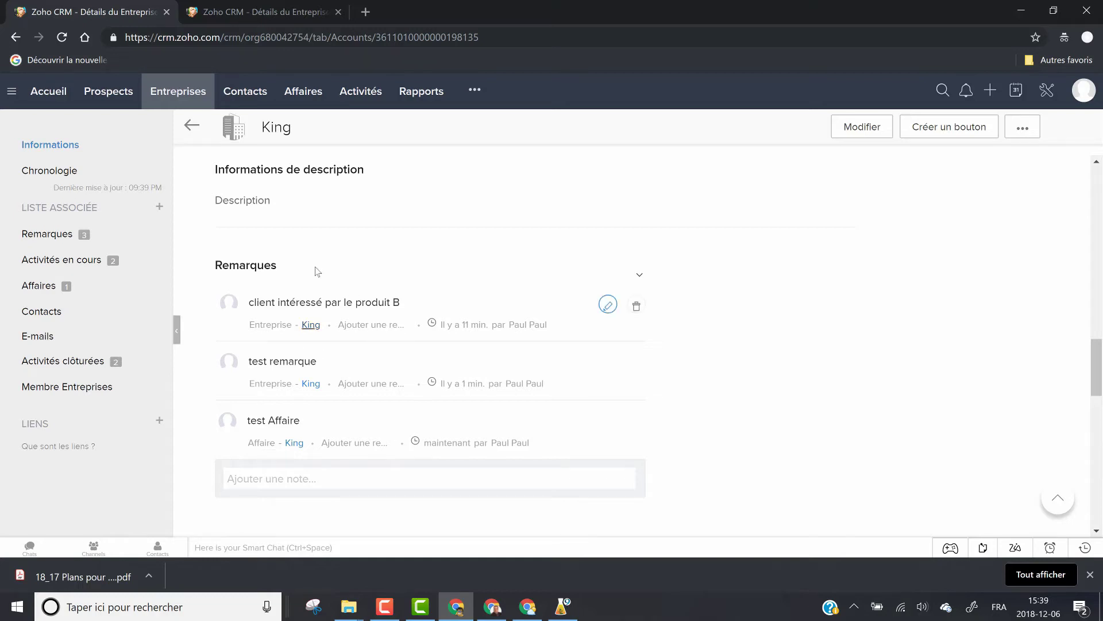
scroll(293, 282, down, 8)
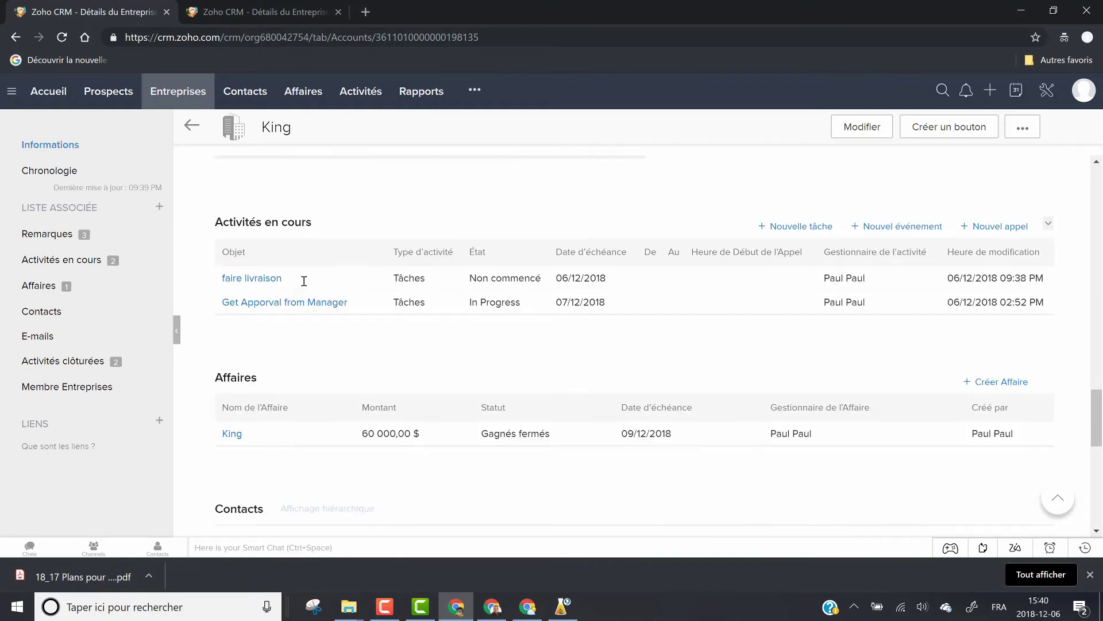
scroll(306, 286, up, 2)
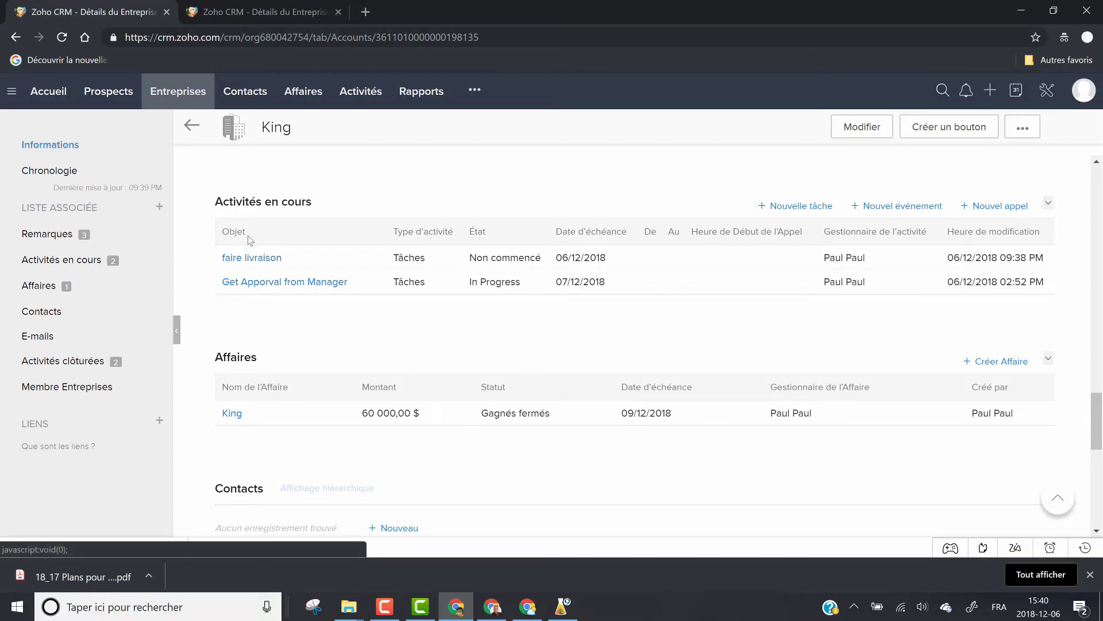
scroll(405, 246, down, 4)
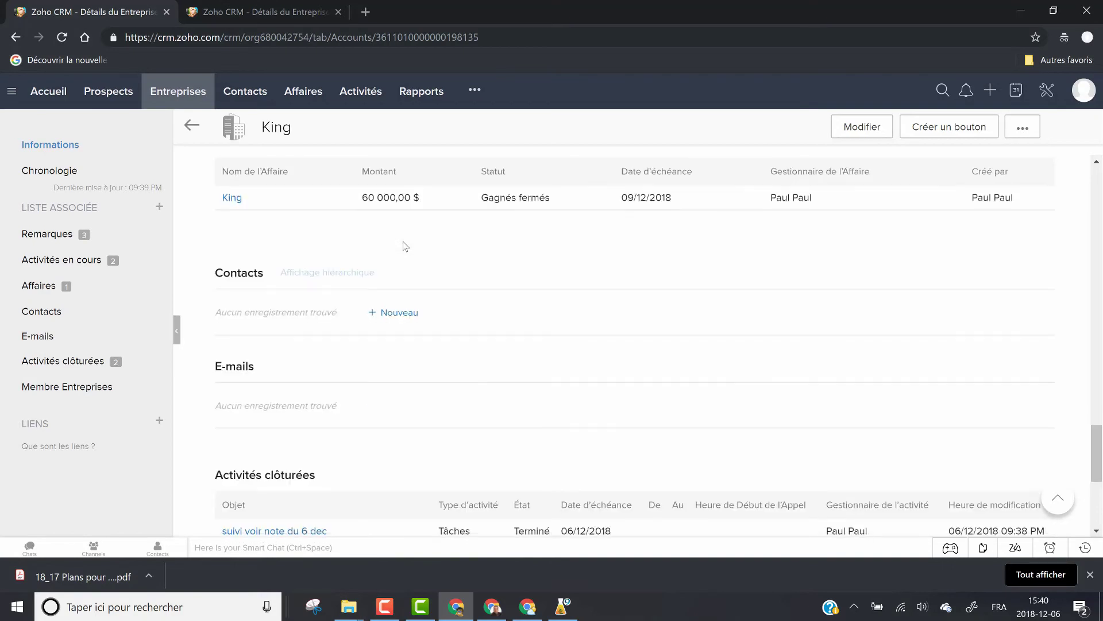
scroll(406, 245, down, 3)
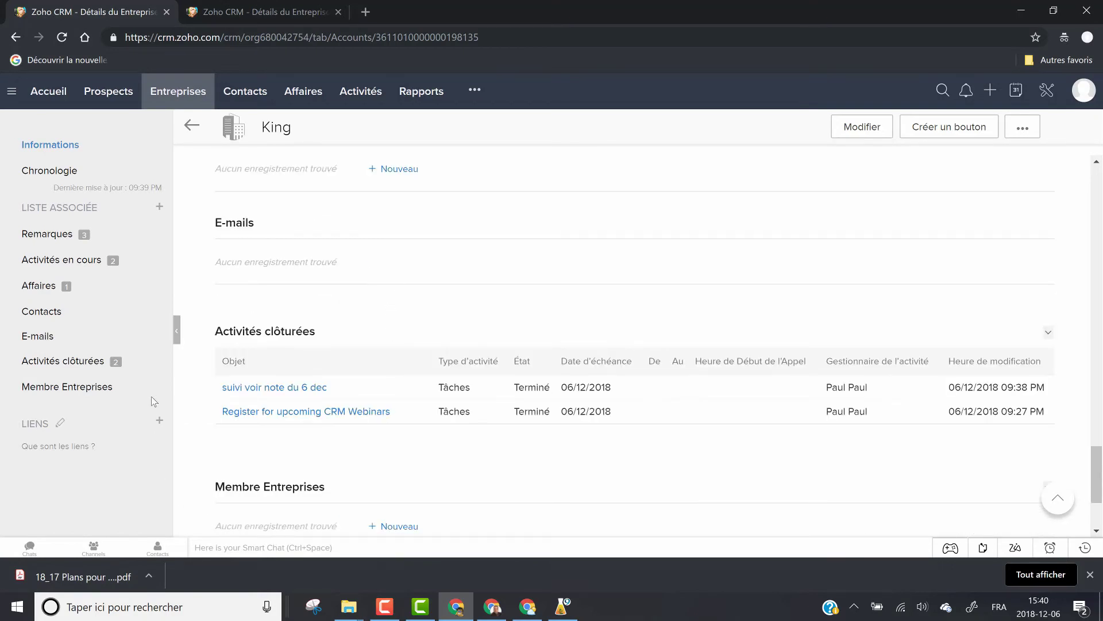